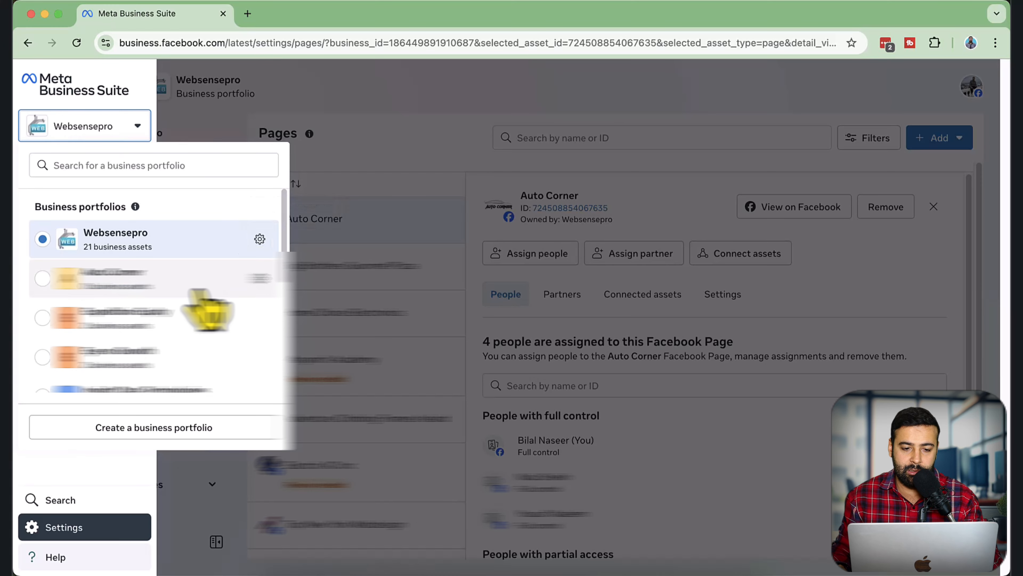
left_click(448, 151)
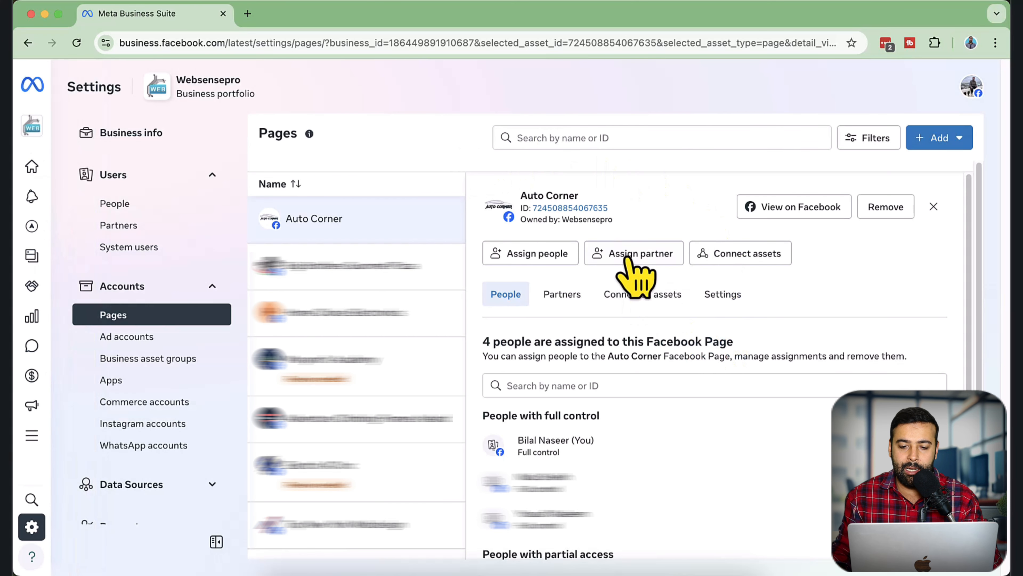
left_click(635, 278)
left_click(414, 274)
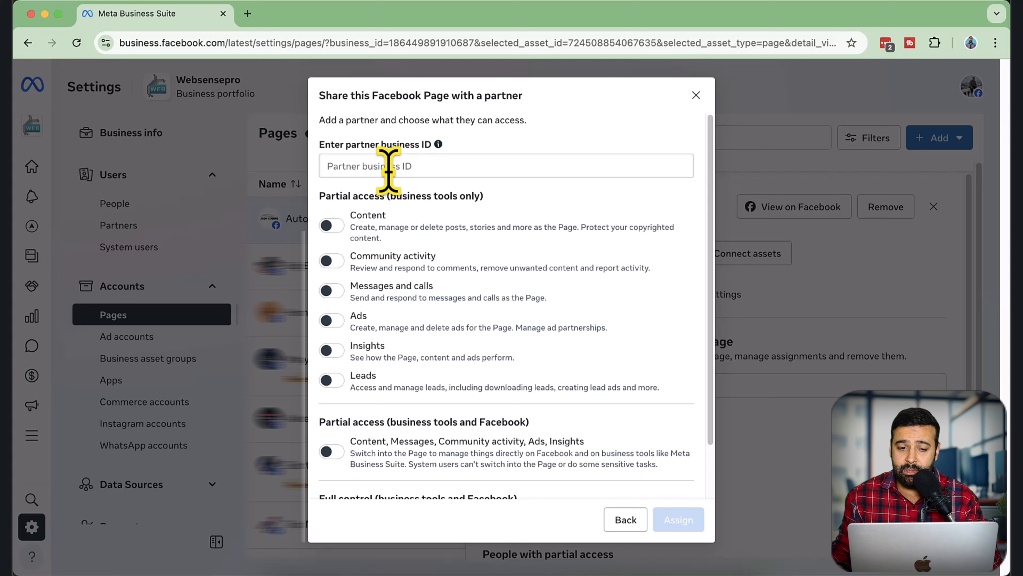
left_click(696, 96)
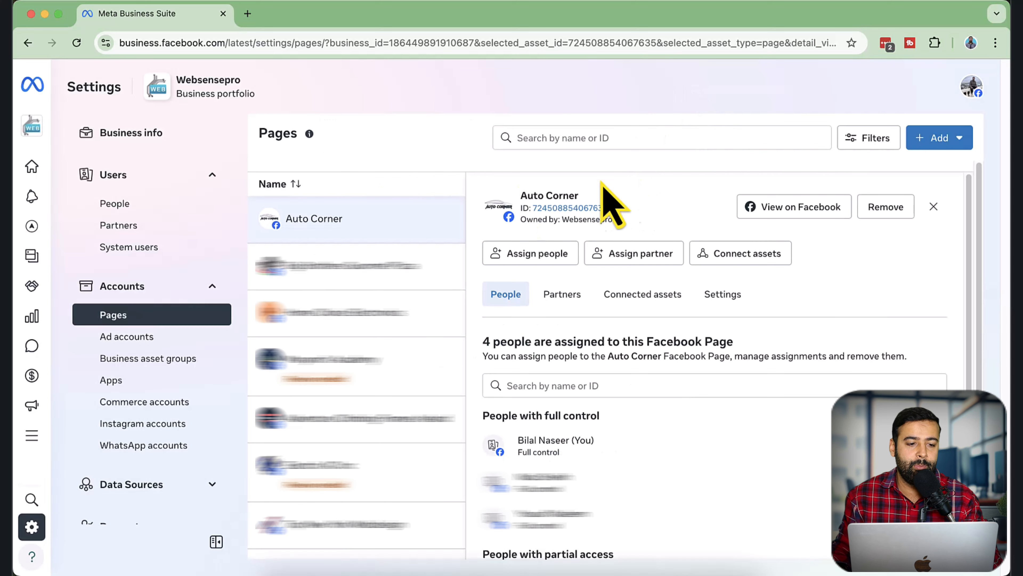
Open the Auto Corner business portfolio's settings and select the page address to get its business ID
mouse_move(36, 131)
left_click(73, 128)
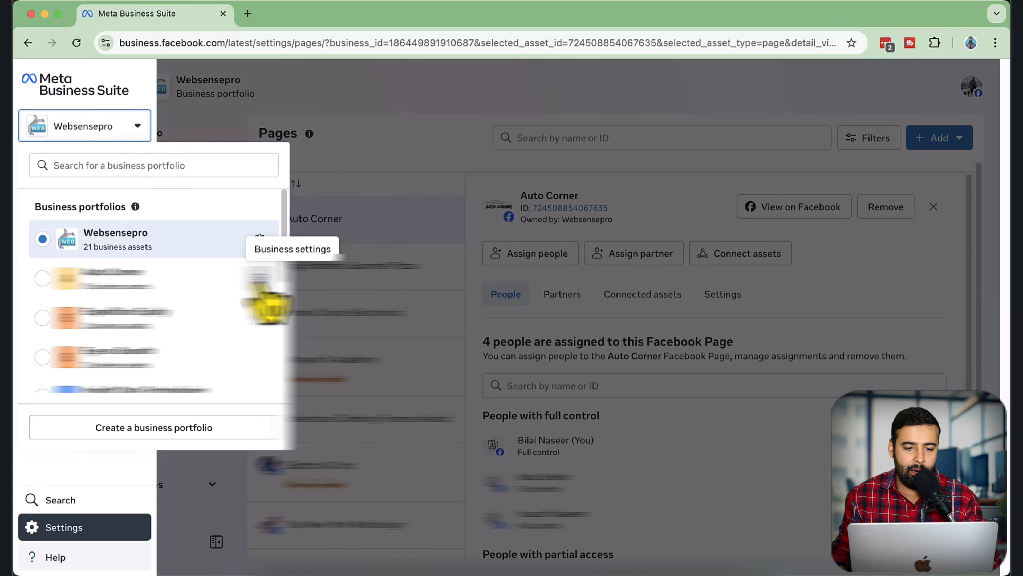
left_click(260, 237)
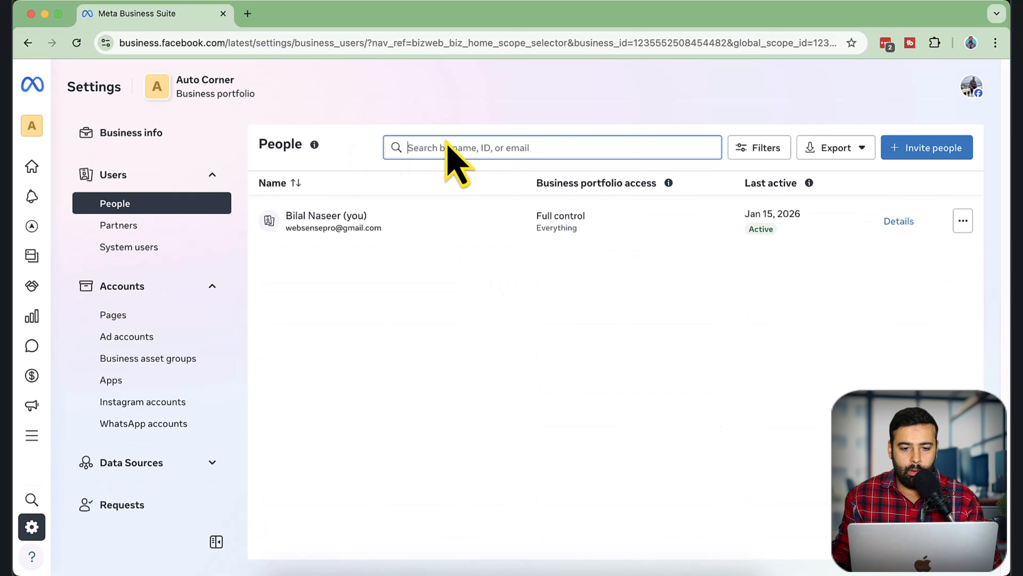
left_click(684, 44)
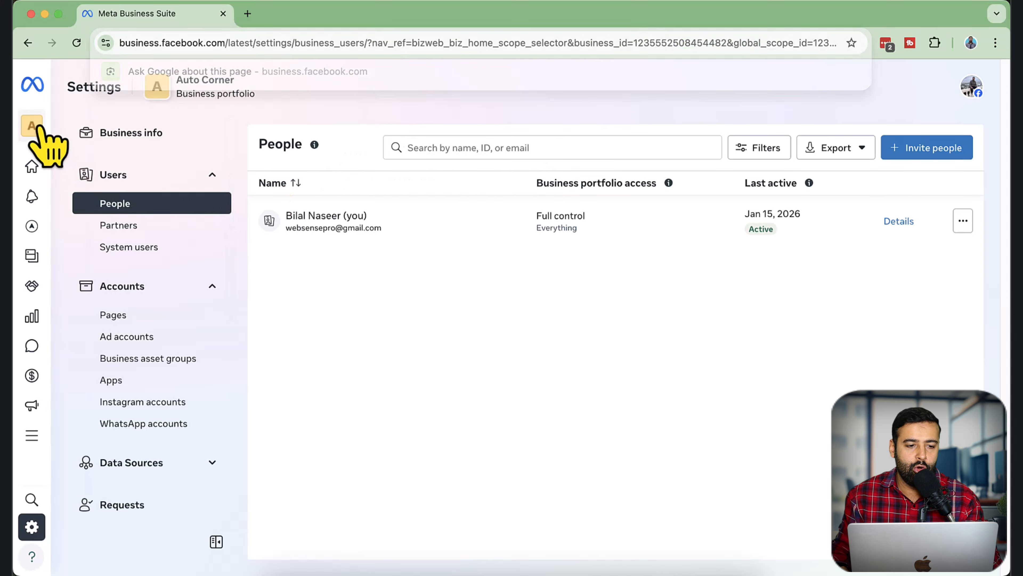
Switch back to the Websensepro business portfolio and open the Auto Corner Facebook Page's details in its Pages settings
left_click(98, 135)
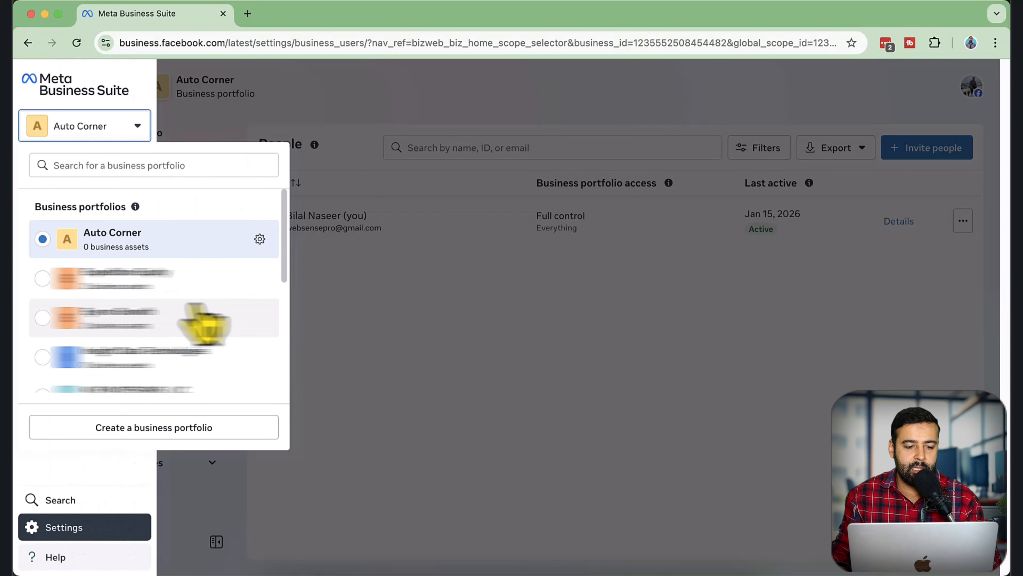
scroll(198, 315, "down", 5)
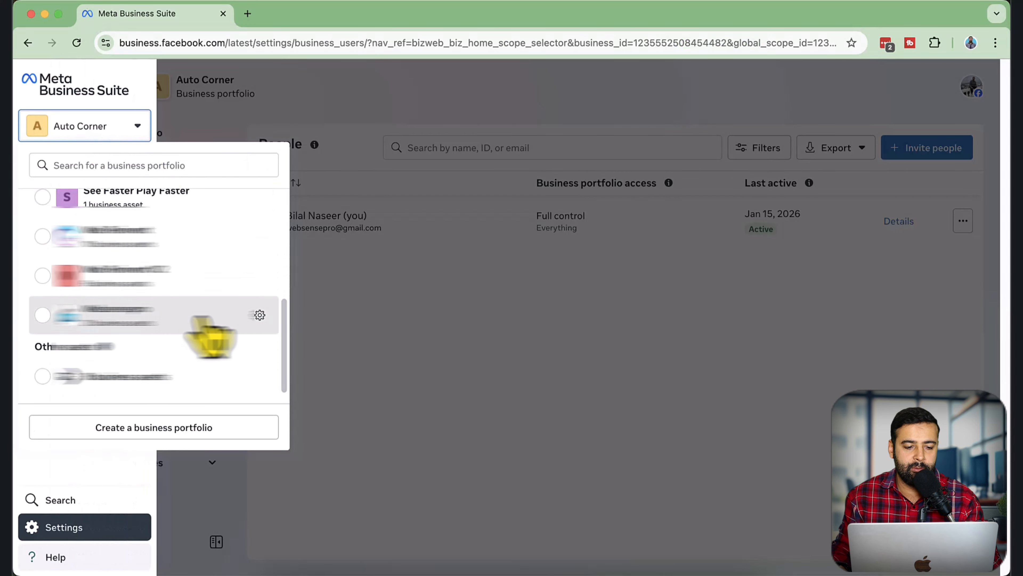
left_click(202, 319)
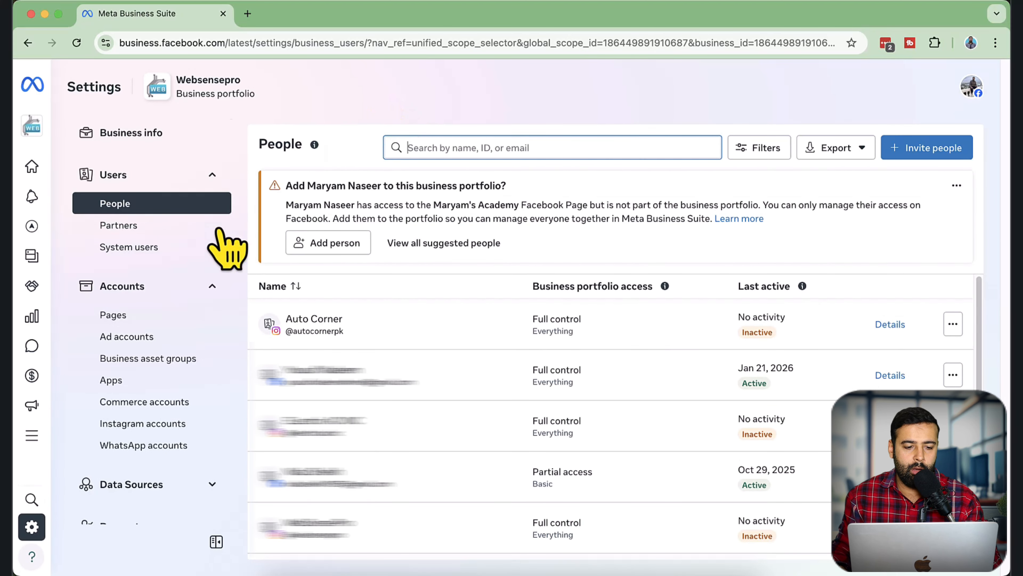
left_click(178, 322)
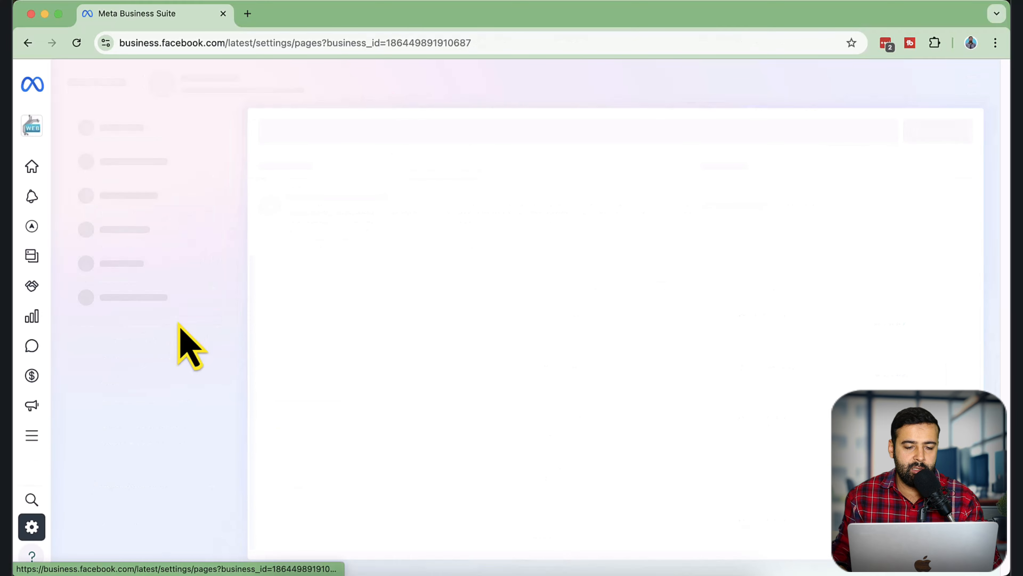
left_click(354, 223)
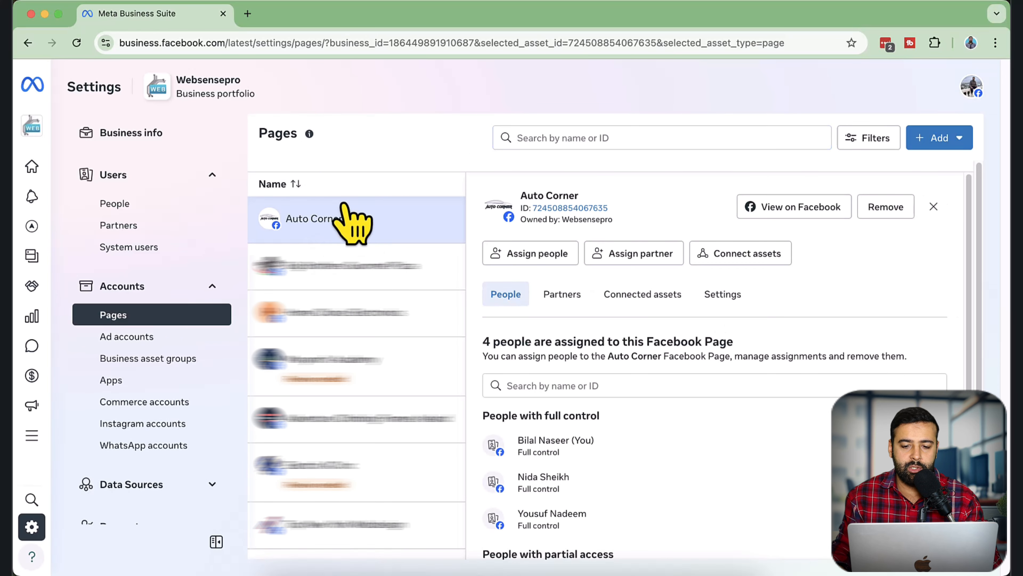
Assign a partner to the Auto Corner Page using the Auto Corner portfolio's business ID, granting full control over everything except sensitive actions
left_click(649, 258)
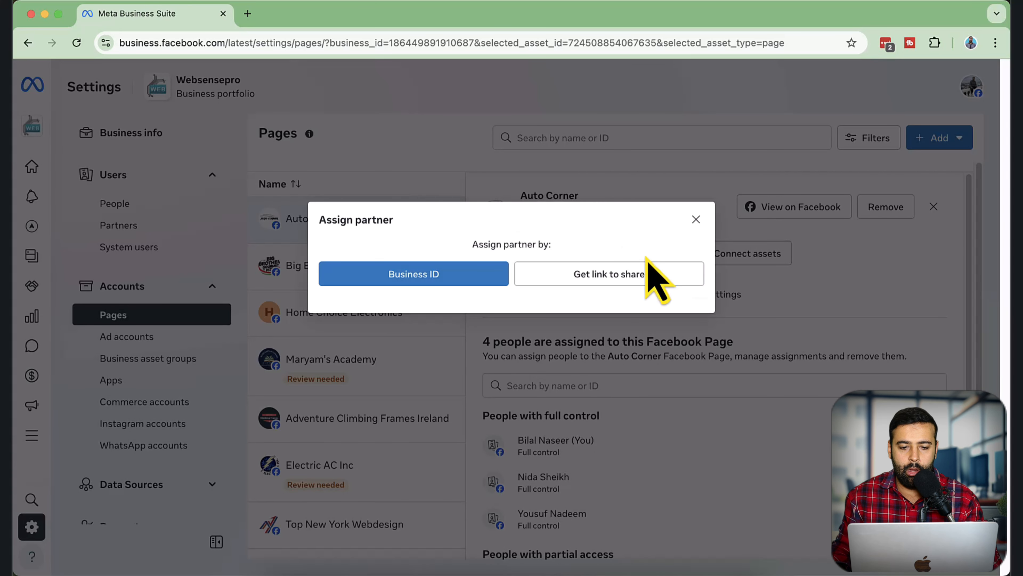
left_click(428, 282)
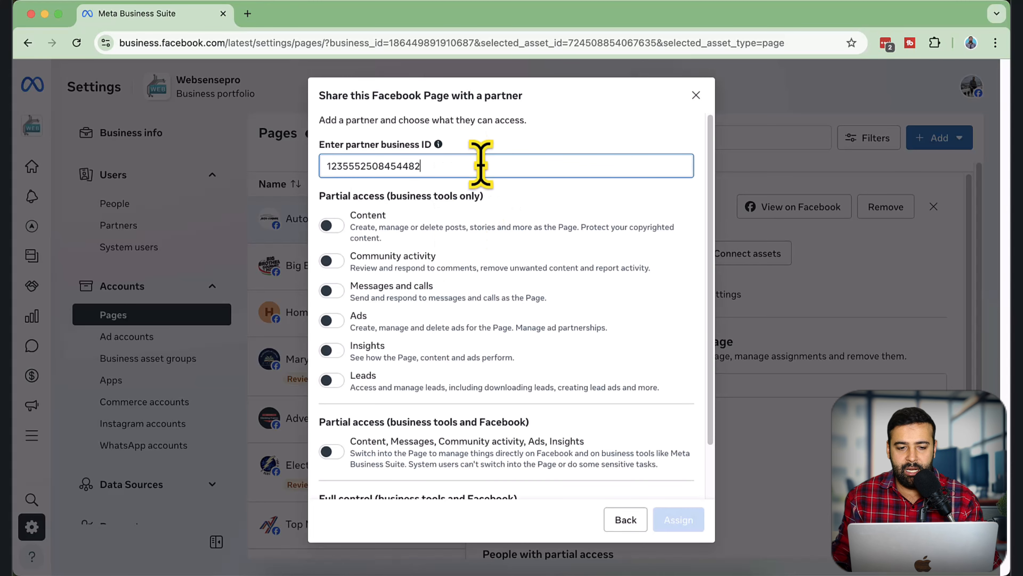
scroll(592, 226, "down", 2)
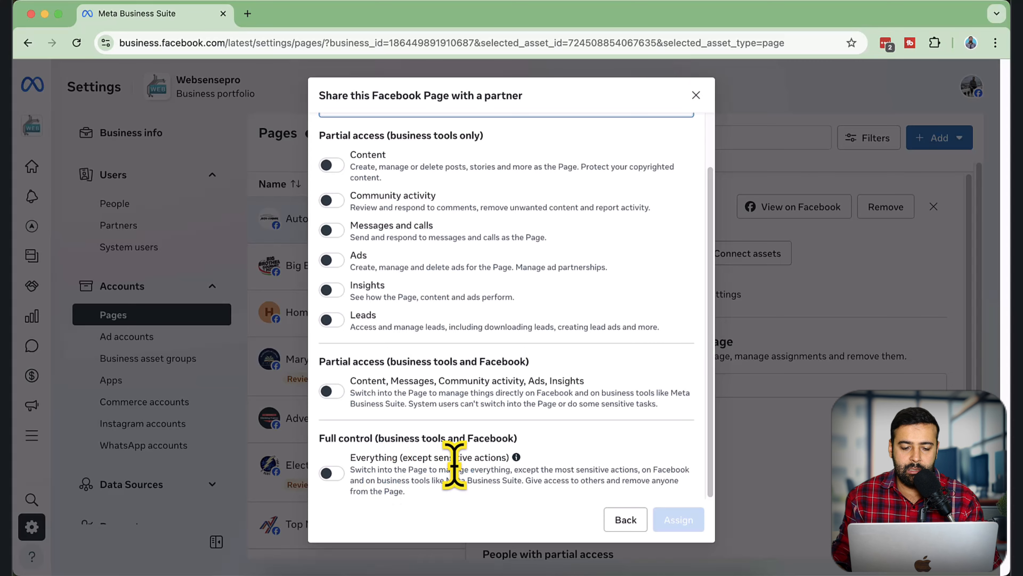
left_click(342, 479)
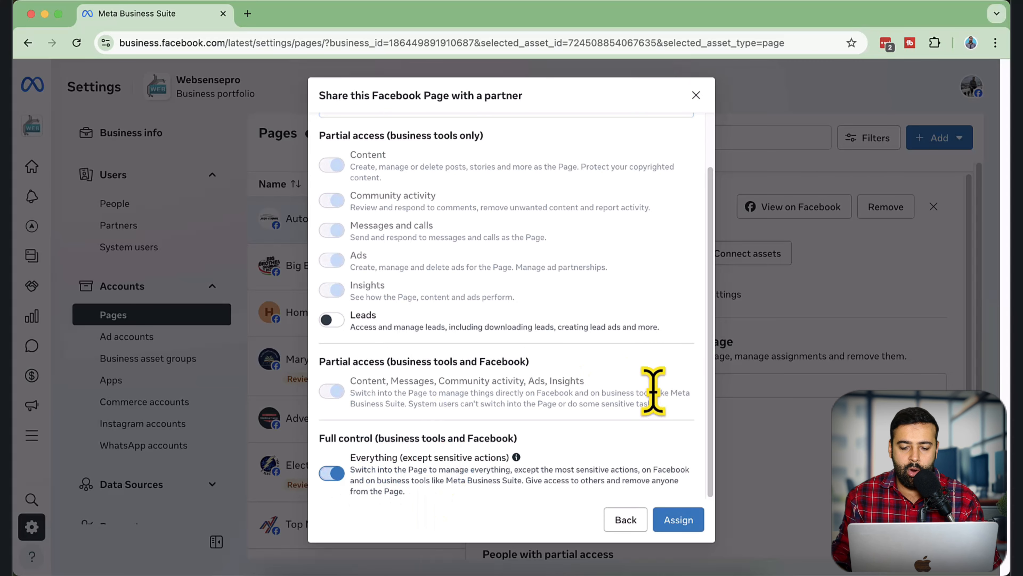
left_click(676, 520)
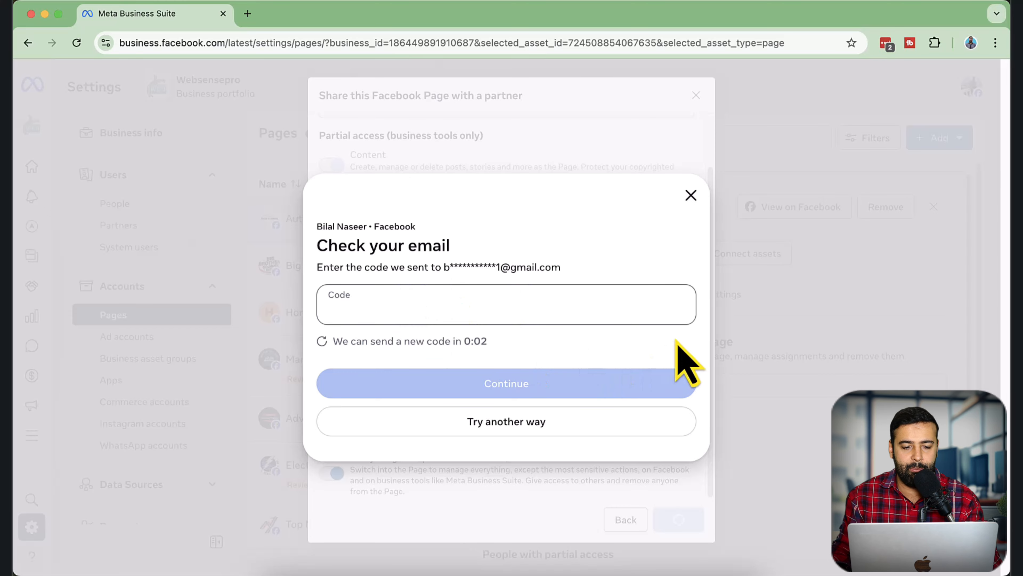
Enter the emailed verification code to authorize the partner assignment, and close the sharing dialog
key("super+v")
left_click(589, 384)
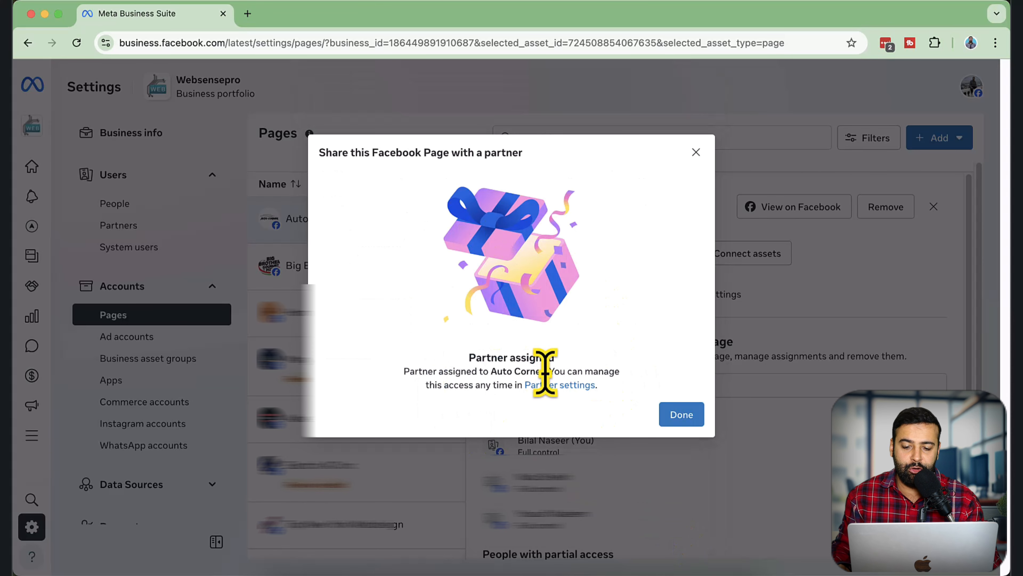
left_click_drag(545, 372, 492, 371)
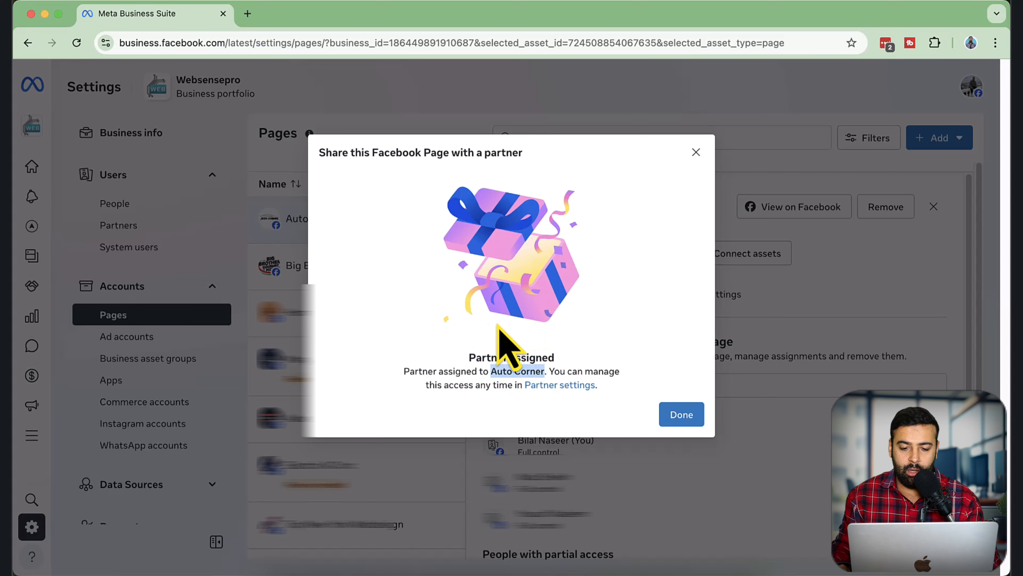
left_click(681, 416)
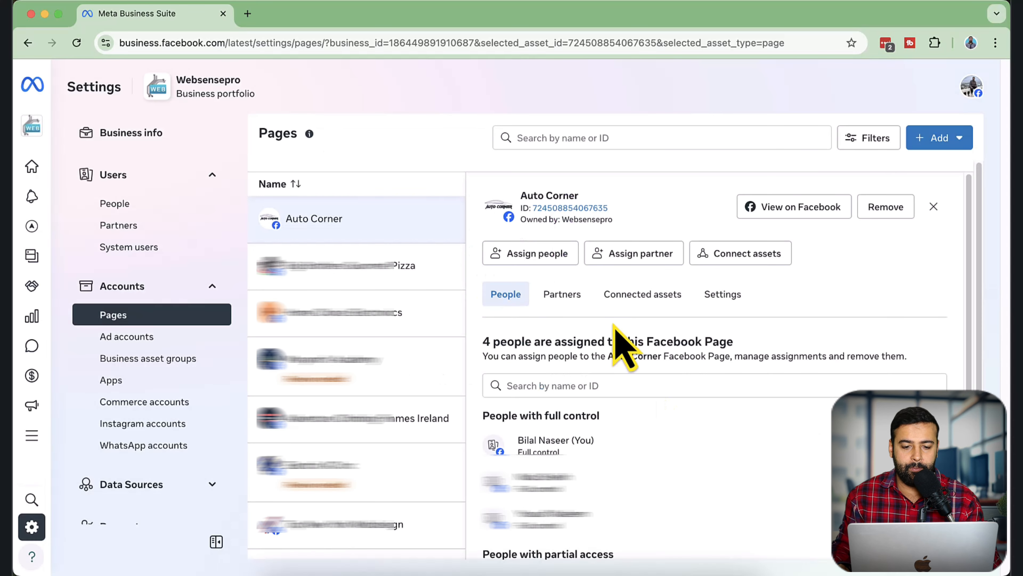
Switch to the Auto Corner business portfolio's settings and view the details of the shared Auto Corner Page
left_click(33, 133)
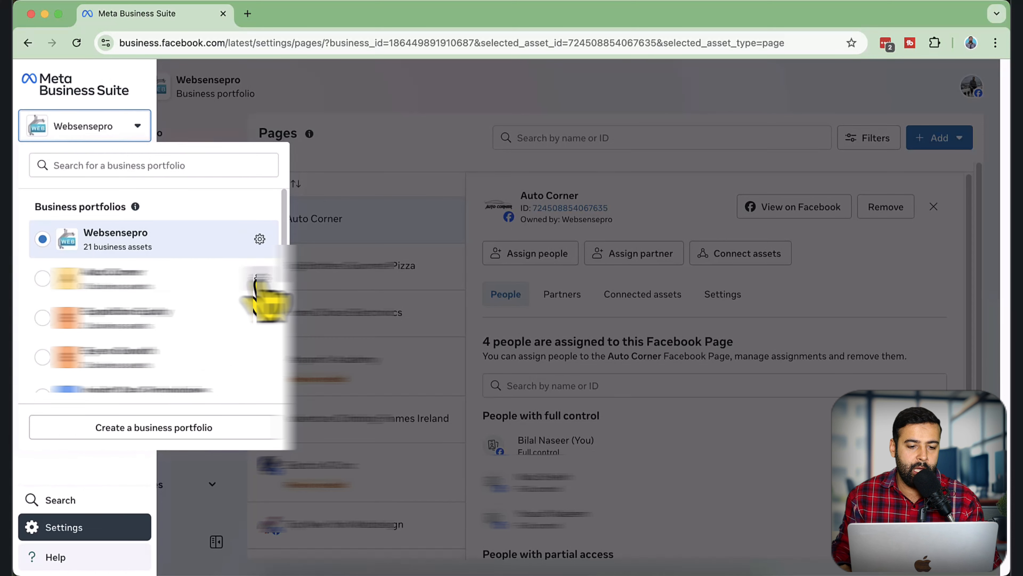
right_click(258, 279)
left_click(257, 279)
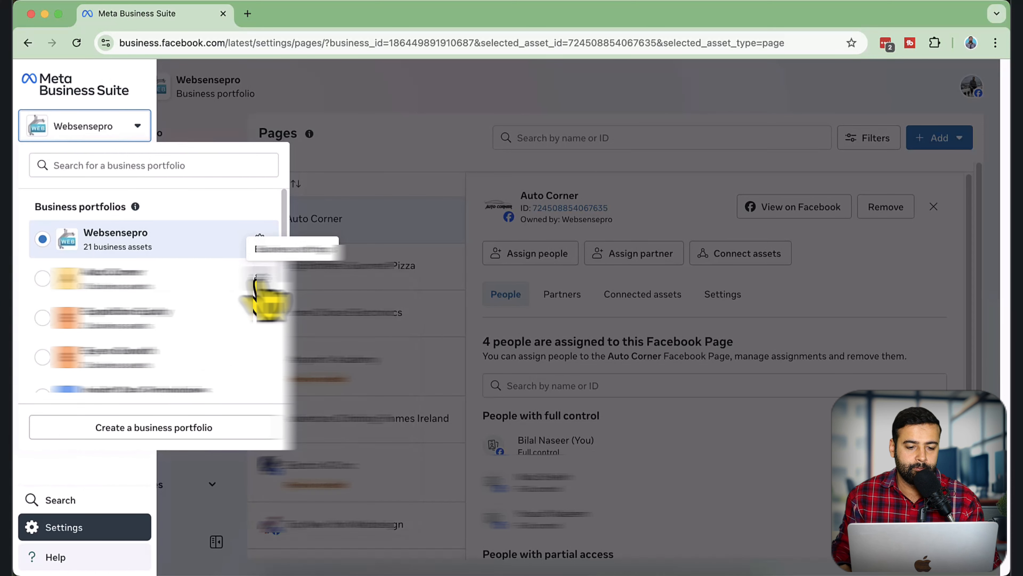
left_click(260, 281)
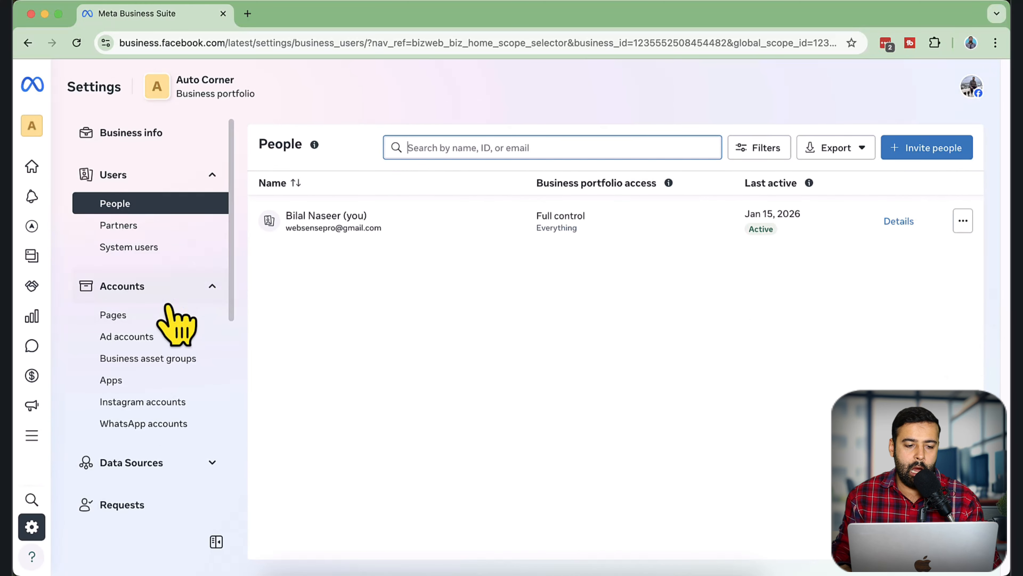
left_click(166, 315)
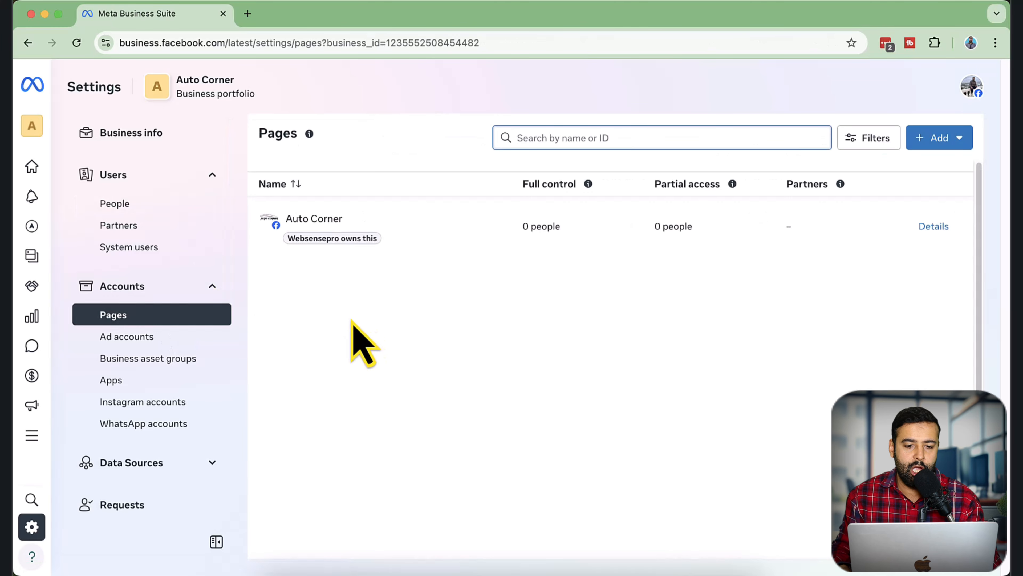
left_click(383, 232)
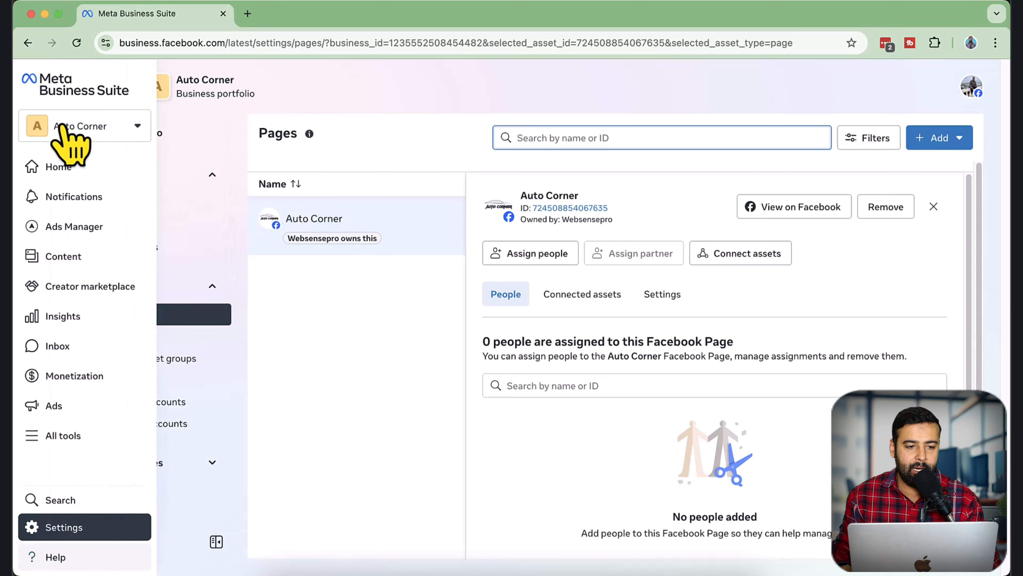
Open the same Page settings address in a new browser tab and switch that tab to the Websensepro business portfolio
left_click(240, 42)
key("super+c")
key("super+t")
key("super+v")
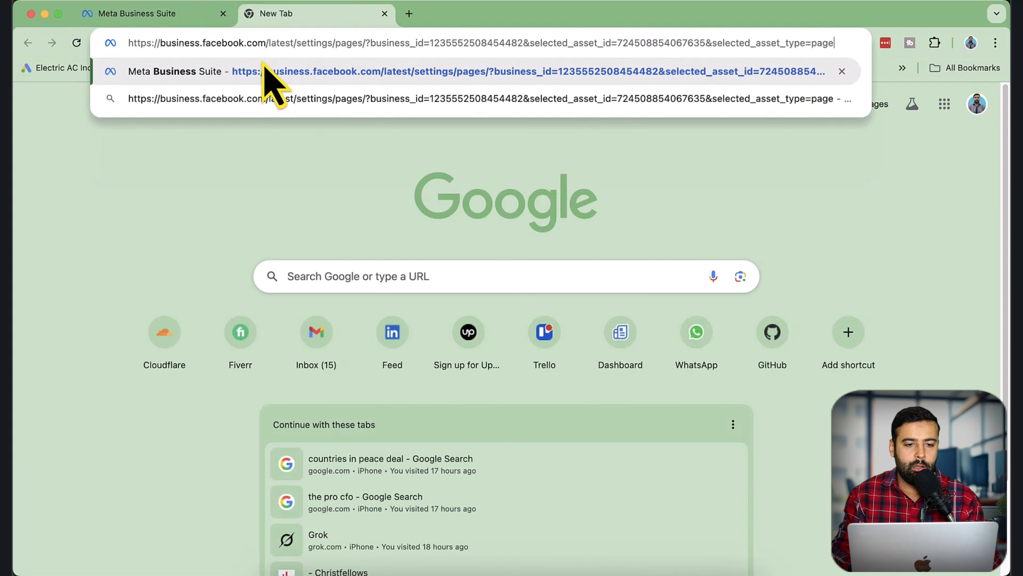
key("Return")
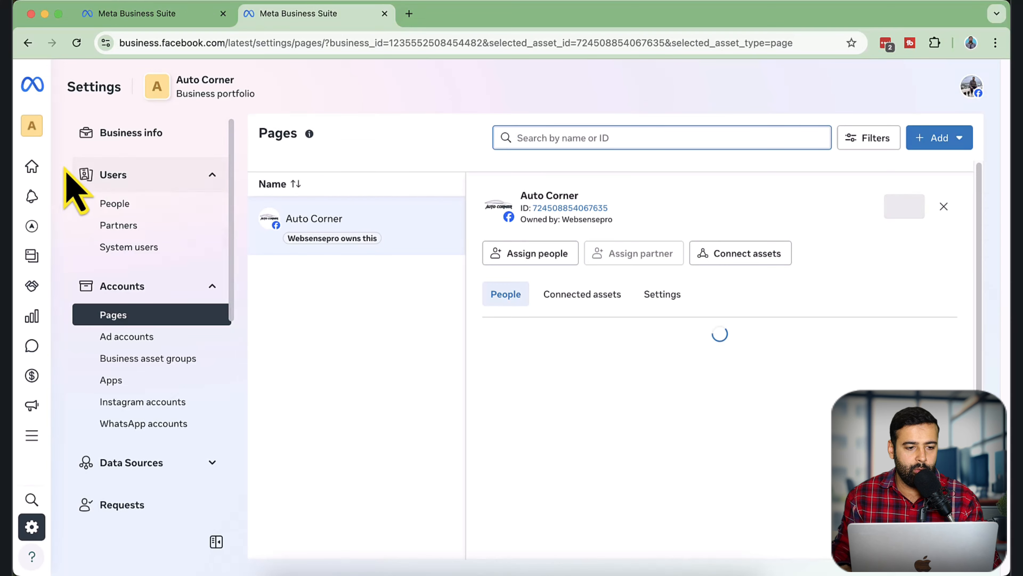
left_click(79, 127)
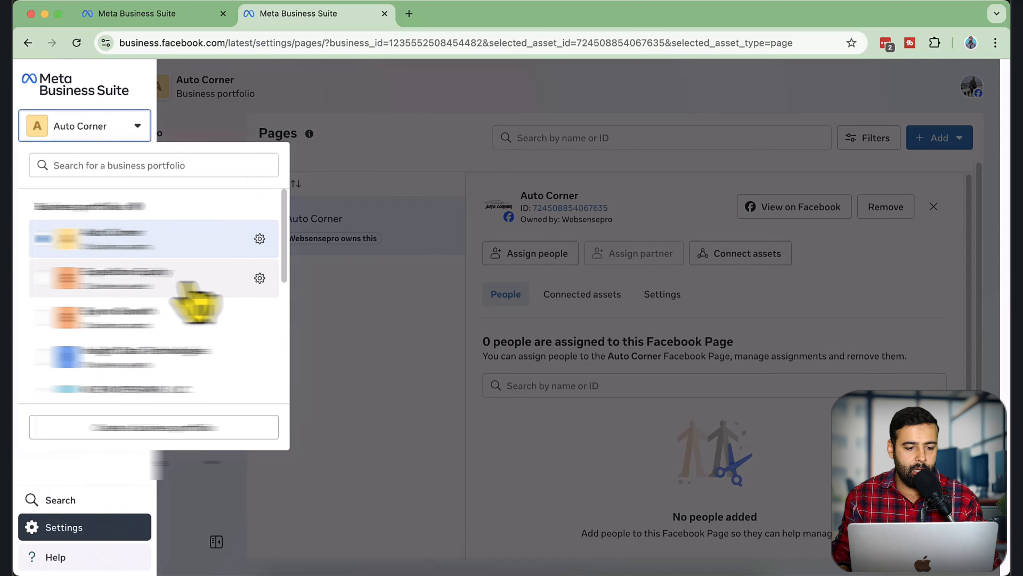
scroll(209, 342, "down", 3)
left_click(217, 379)
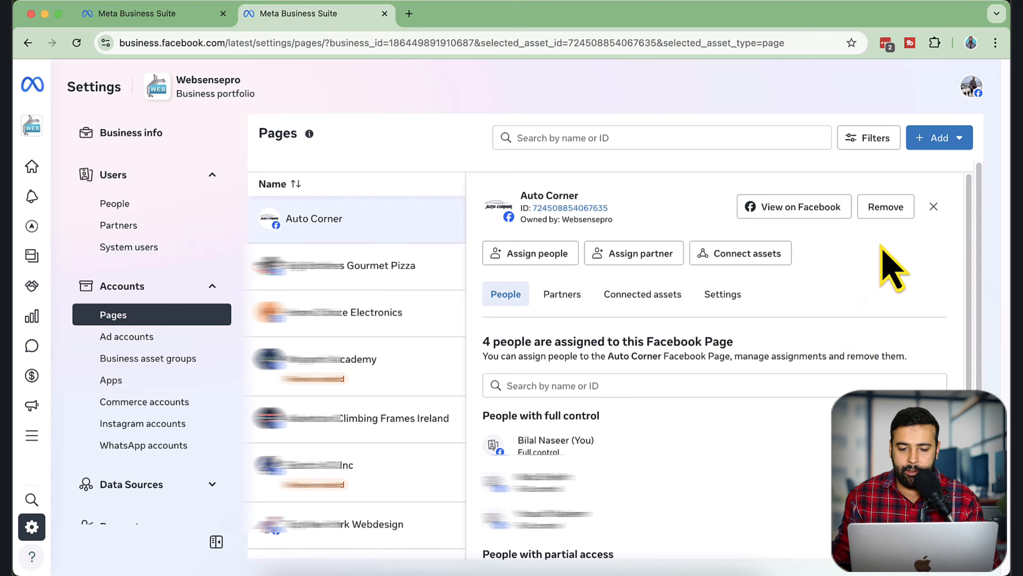
Try to remove the Auto Corner Page from the Websensepro portfolio, read the notice about connected accounts, and dismiss it
left_click(886, 207)
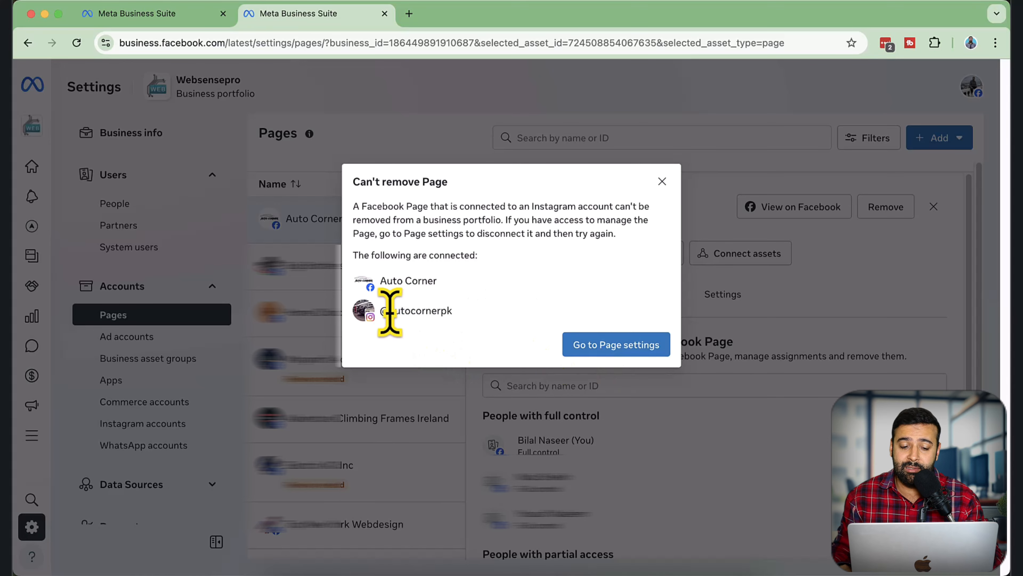
left_click_drag(389, 310, 447, 319)
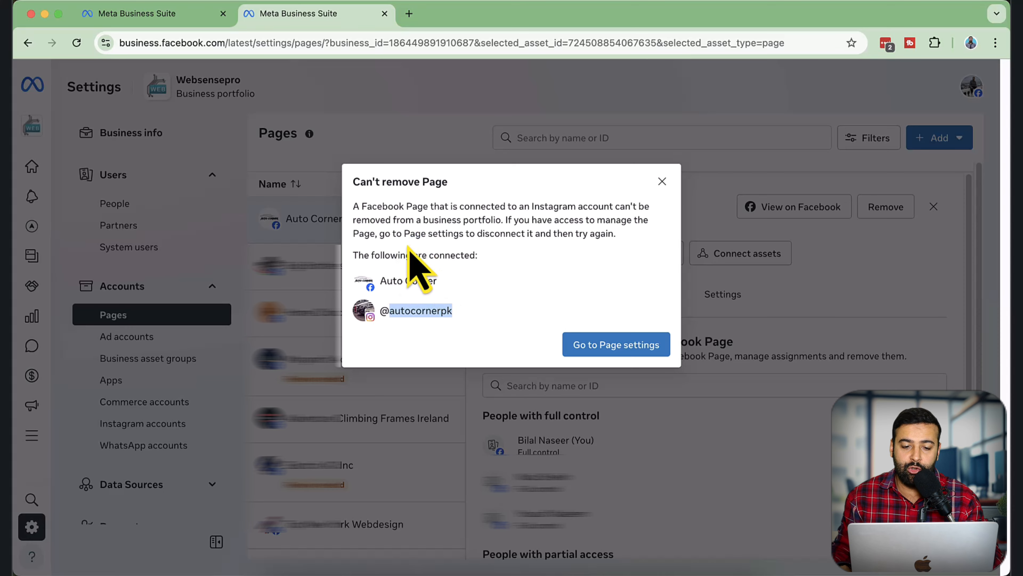
left_click_drag(616, 234, 362, 236)
left_click(476, 277)
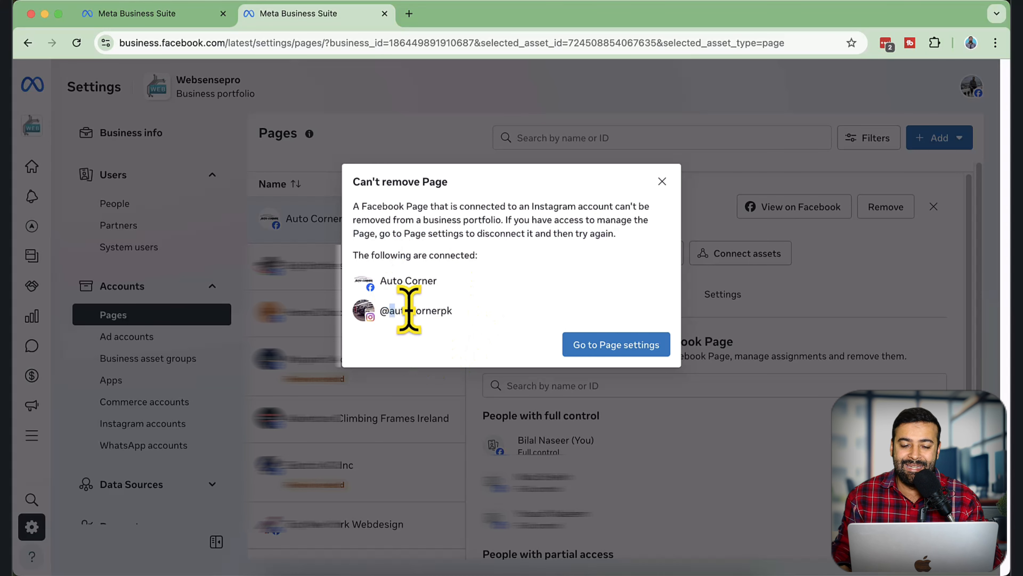
left_click_drag(409, 310, 456, 312)
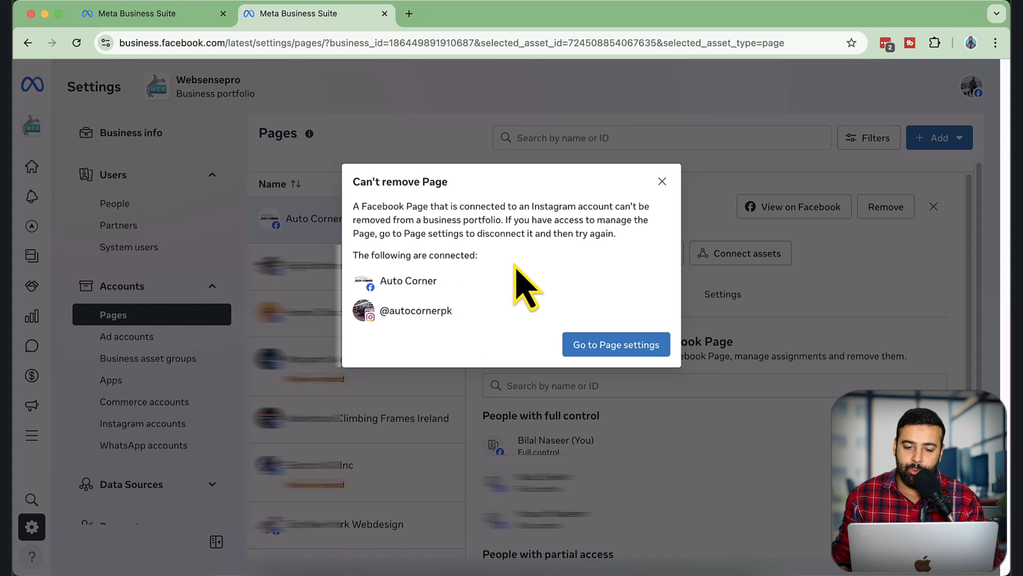
left_click(662, 182)
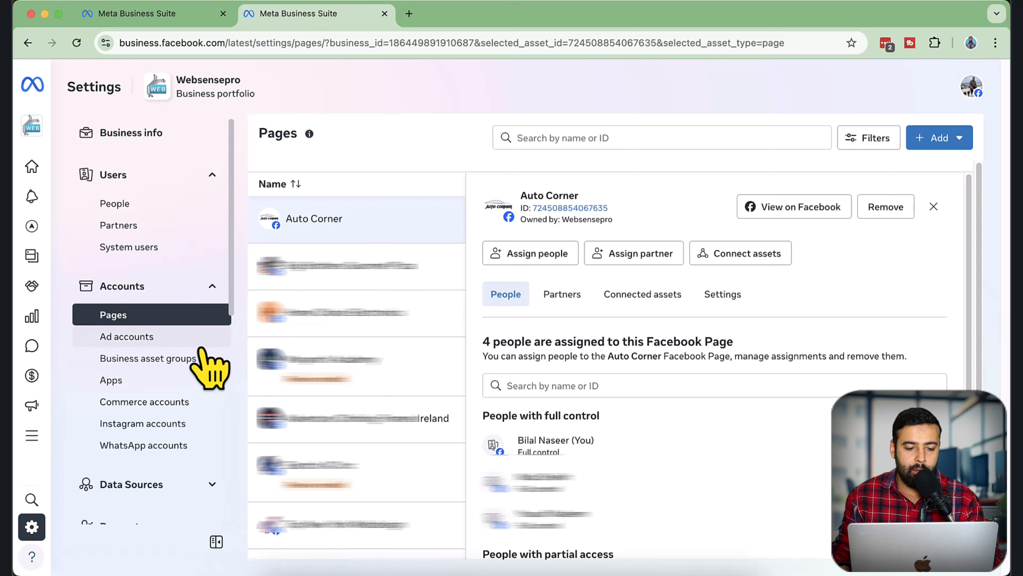
scroll(201, 351, "down", 1)
left_click(149, 401)
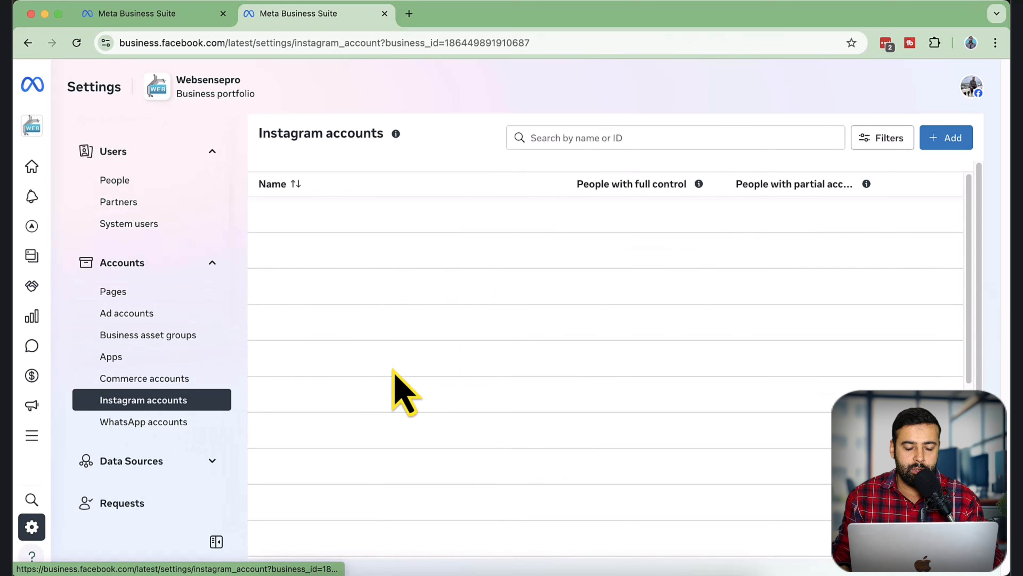
left_click(363, 328)
left_click(354, 234)
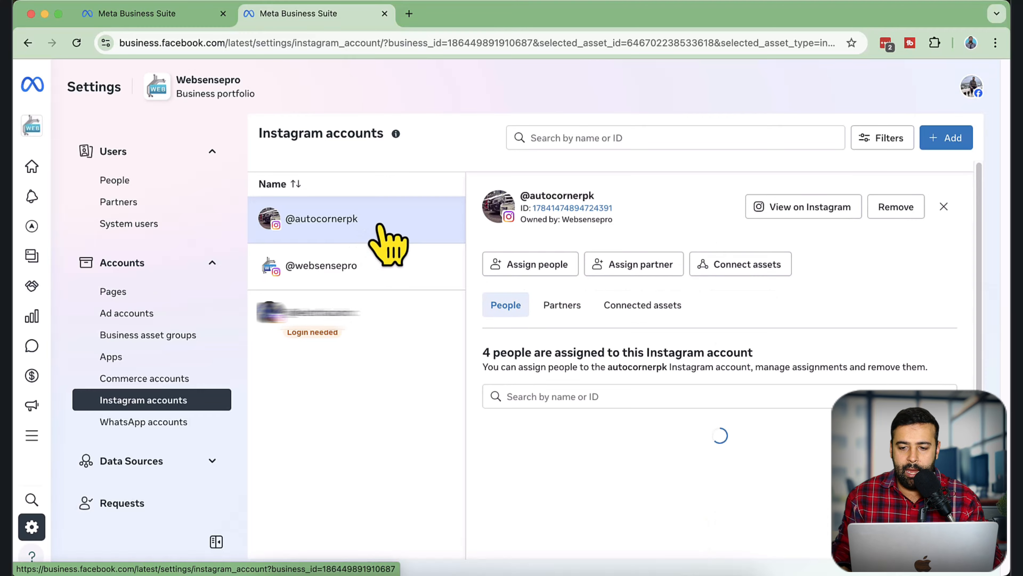
left_click(641, 266)
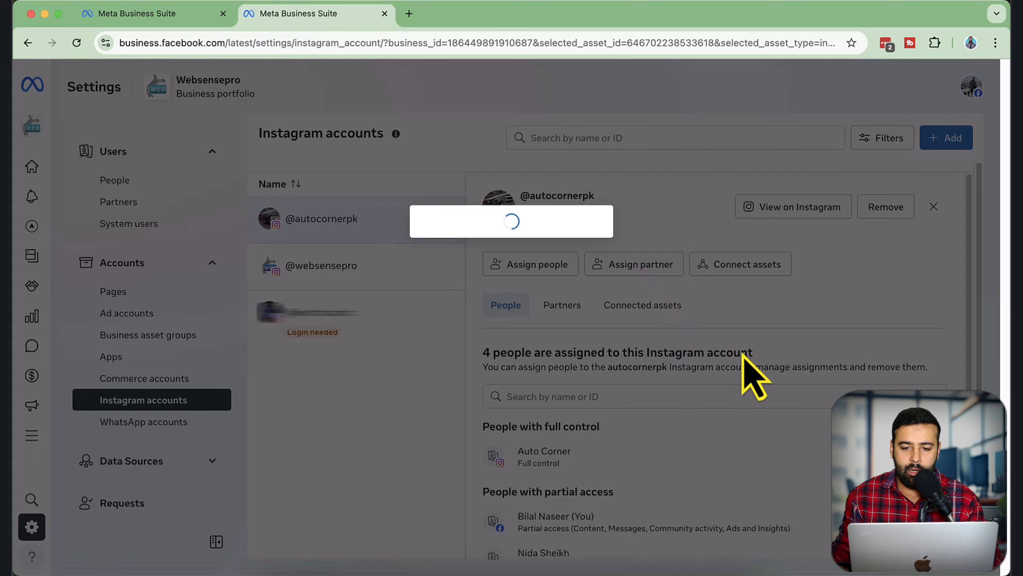
left_click(420, 185)
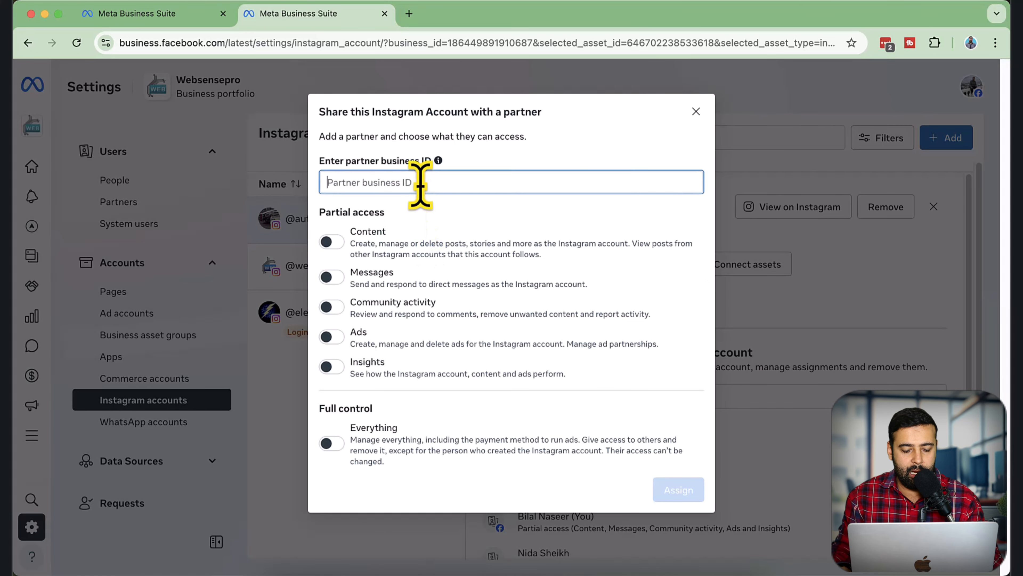
key("super+v")
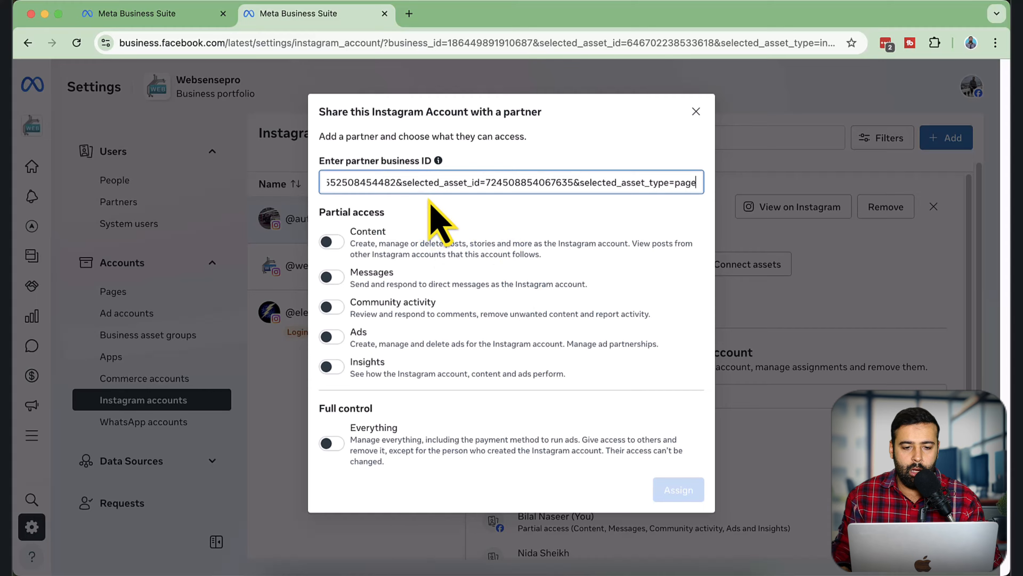
left_click_drag(399, 182, 327, 183)
left_click(466, 182)
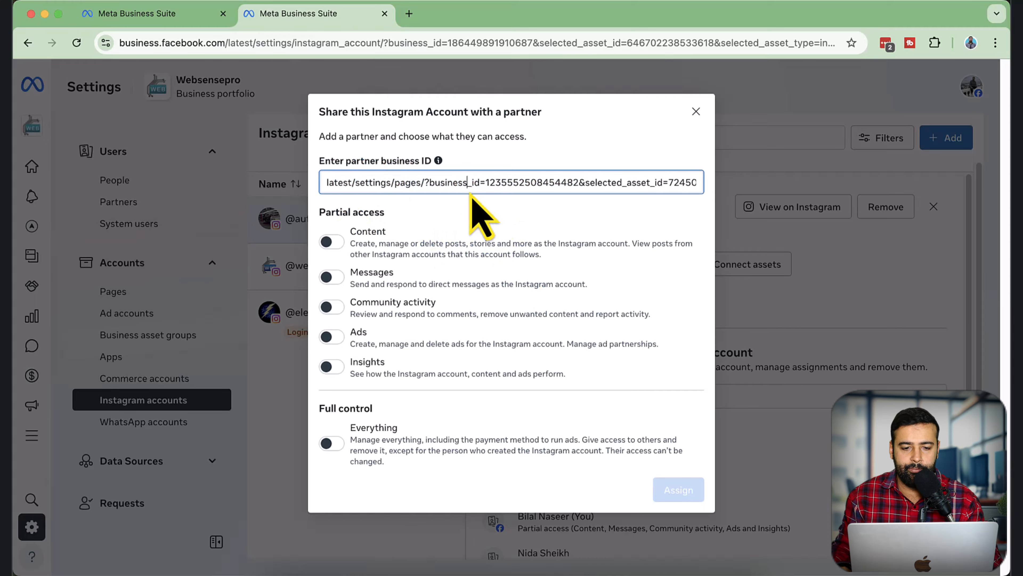
left_click_drag(473, 191, 332, 201)
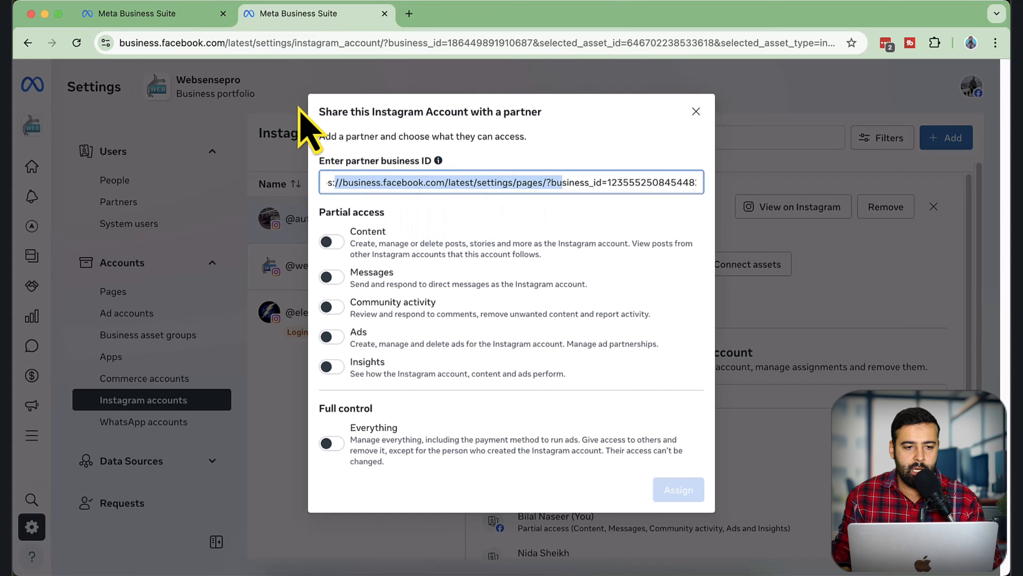
left_click(193, 17)
double_click(456, 42)
key("ctrl+c")
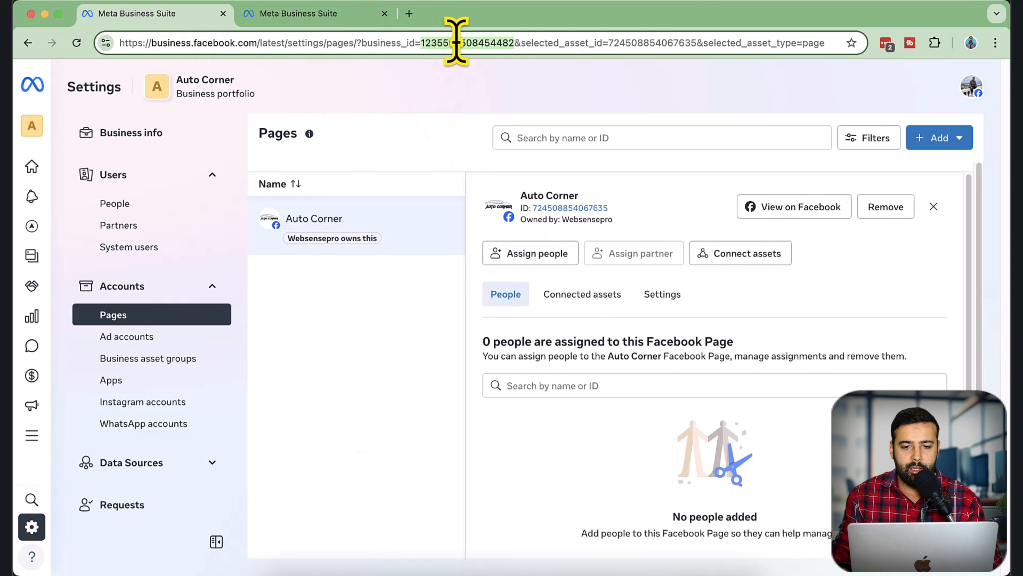
left_click(300, 17)
key("ctrl+a")
key("ctrl+v")
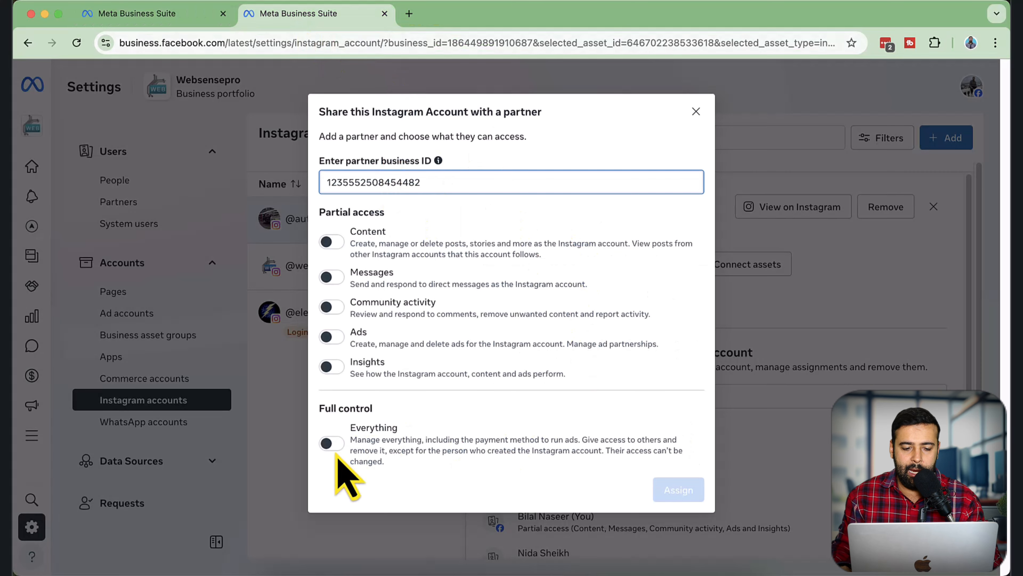
left_click(332, 444)
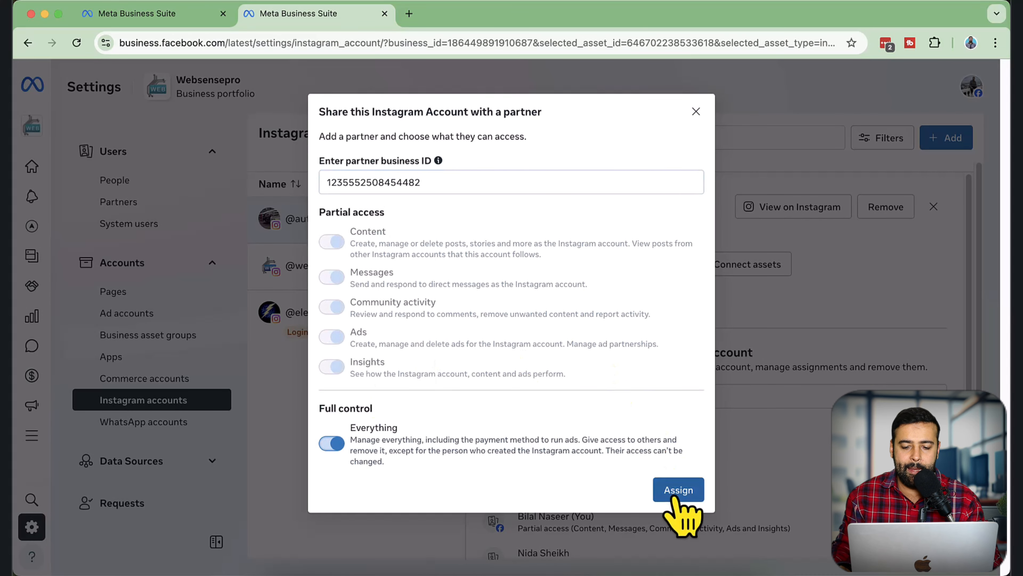
left_click(678, 490)
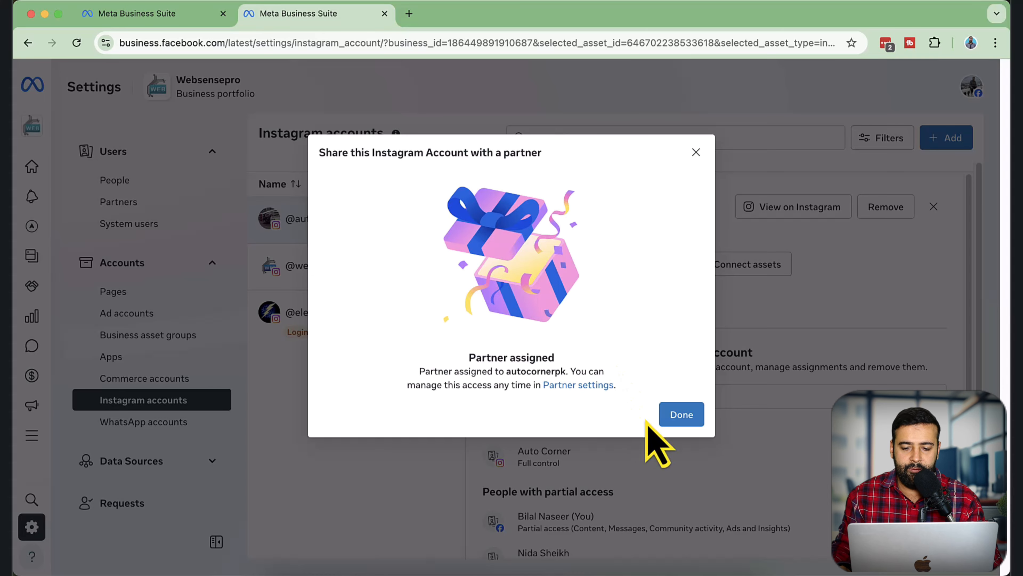
left_click(681, 416)
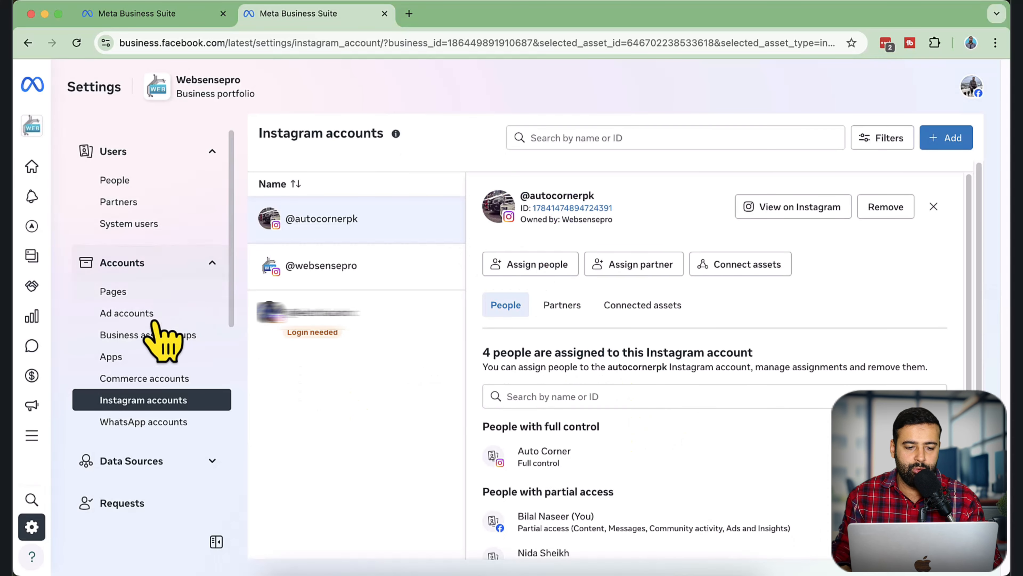
Try again to remove the Auto Corner Page from the Websensepro portfolio, and follow the notice to the Page settings
left_click(161, 291)
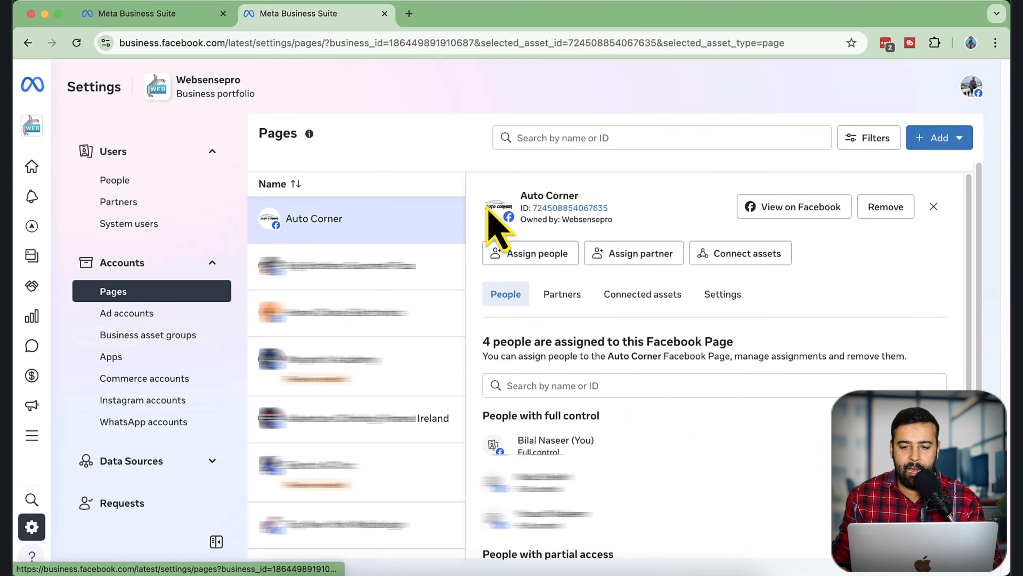
left_click(883, 207)
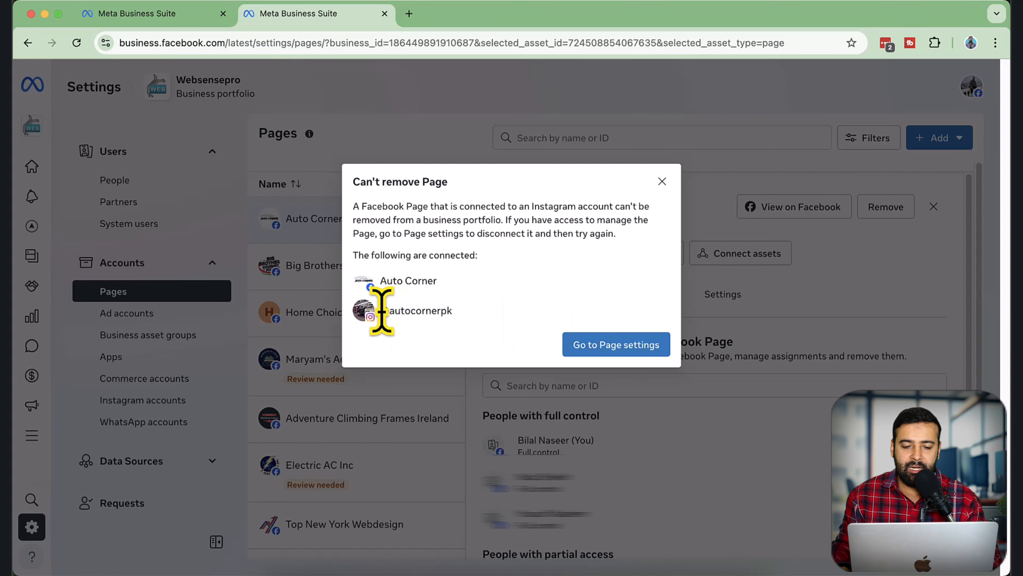
left_click(616, 345)
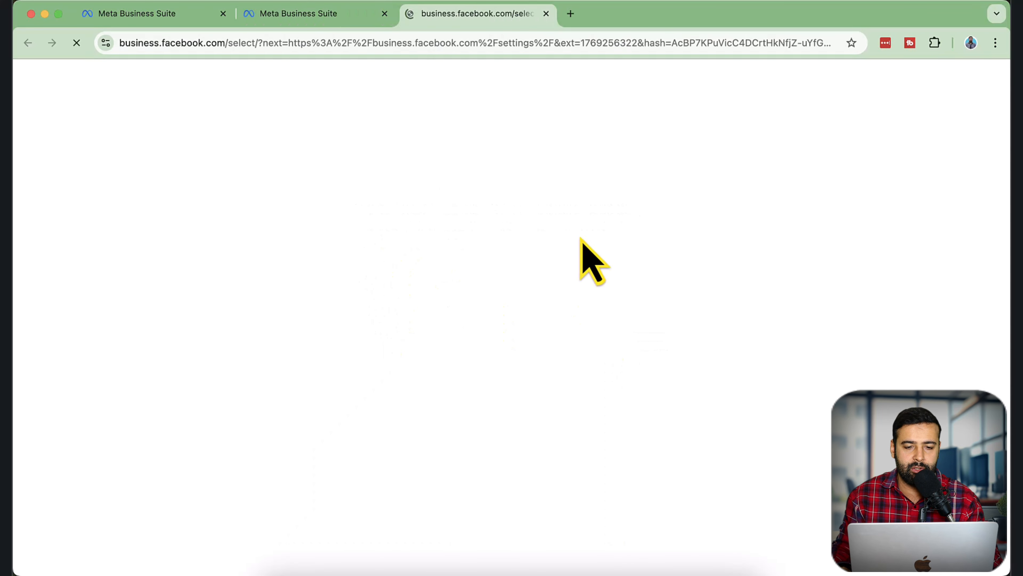
left_click(570, 14)
type("facebook.com/autocornerpk")
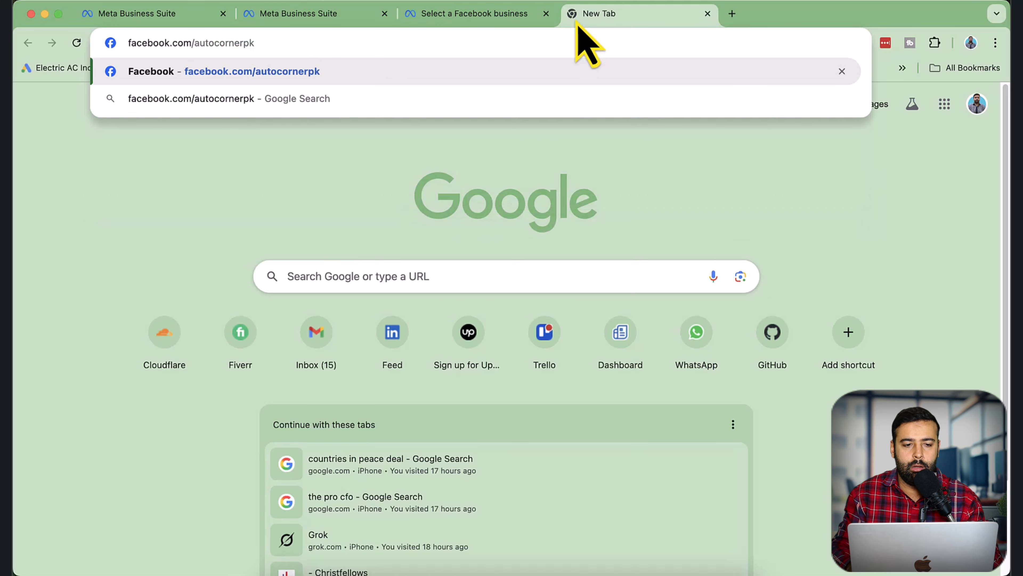
key("Return")
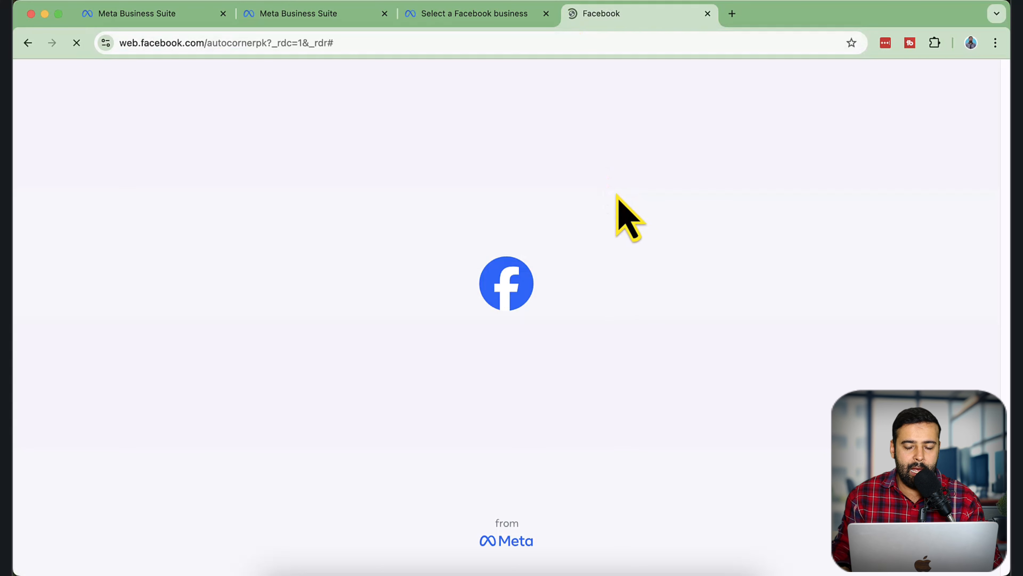
scroll(182, 298, "down", 2)
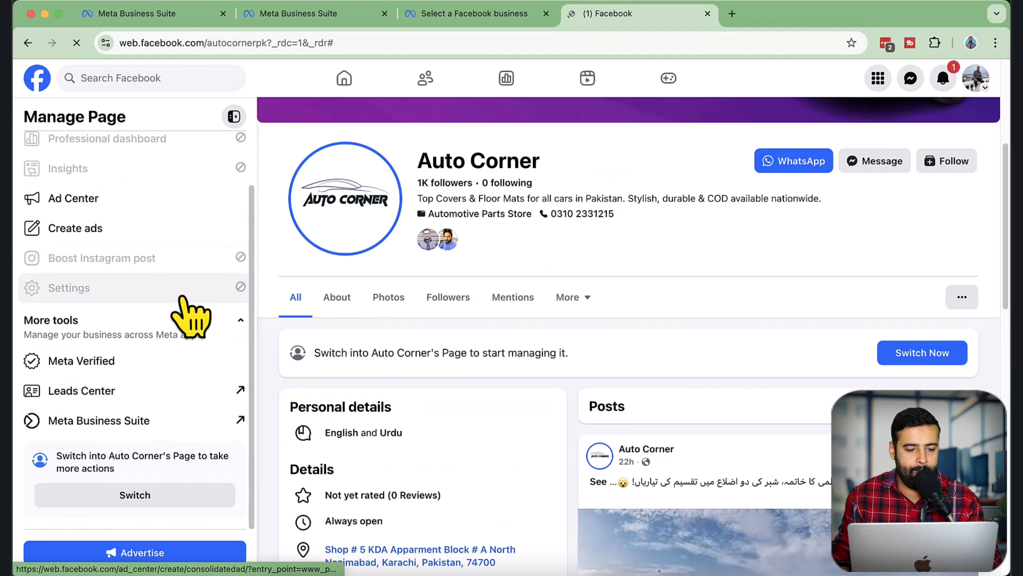
left_click(182, 497)
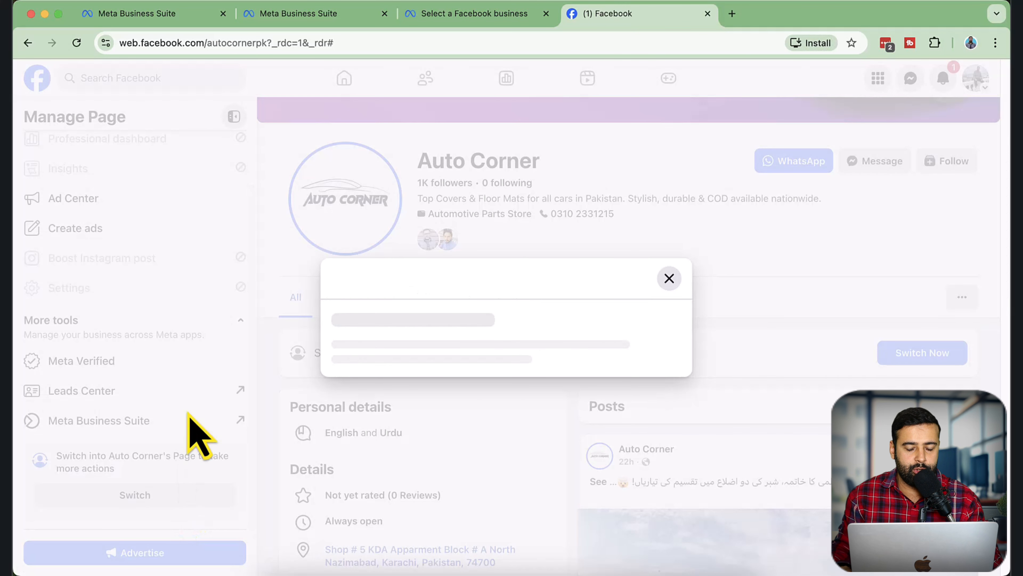
left_click(634, 381)
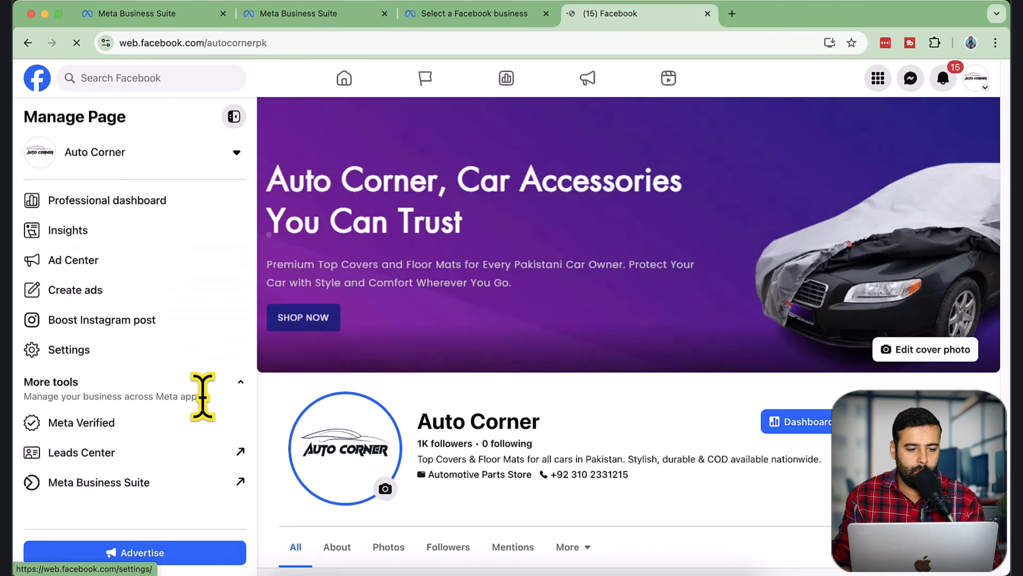
Open the connected Instagram account's details in the Auto Corner Page's linked accounts settings
left_click(165, 348)
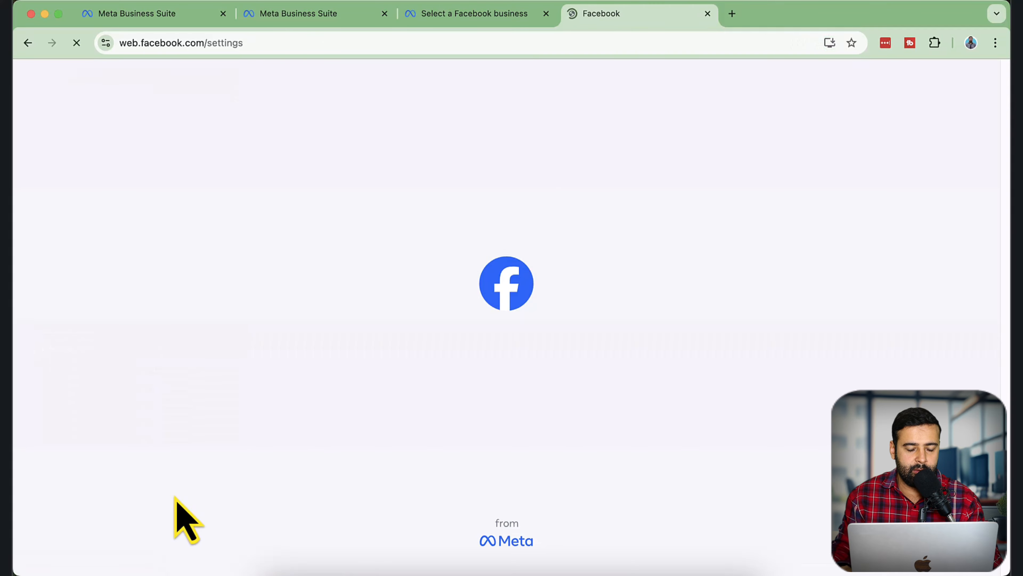
scroll(211, 327, "down", 10)
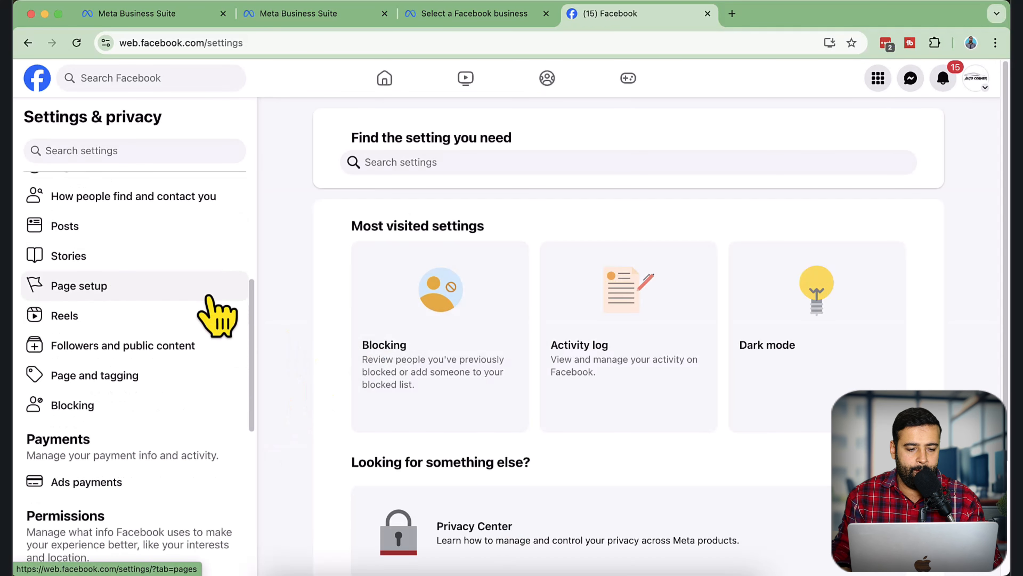
scroll(217, 331, "down", 3)
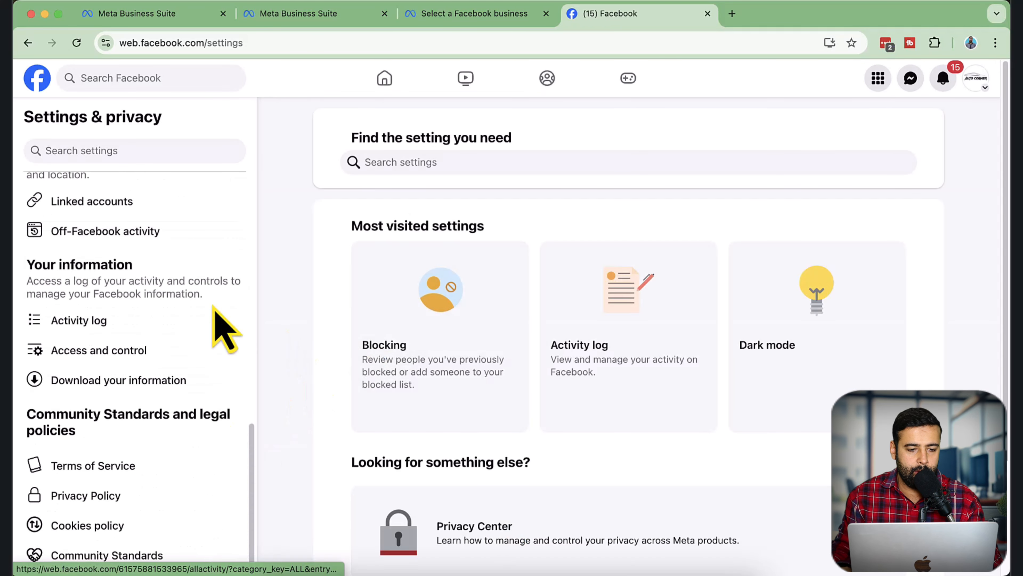
left_click(169, 206)
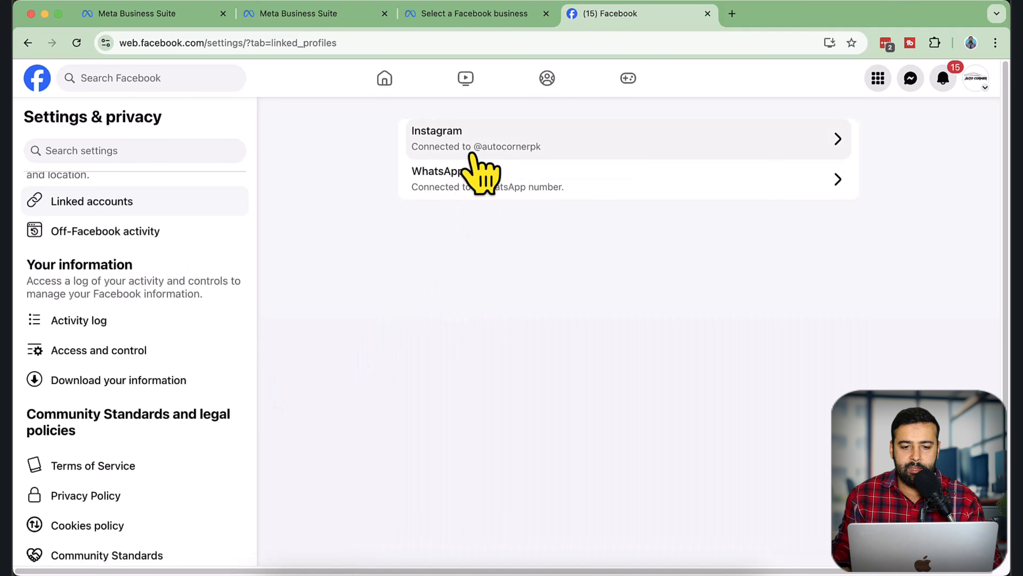
left_click(603, 144)
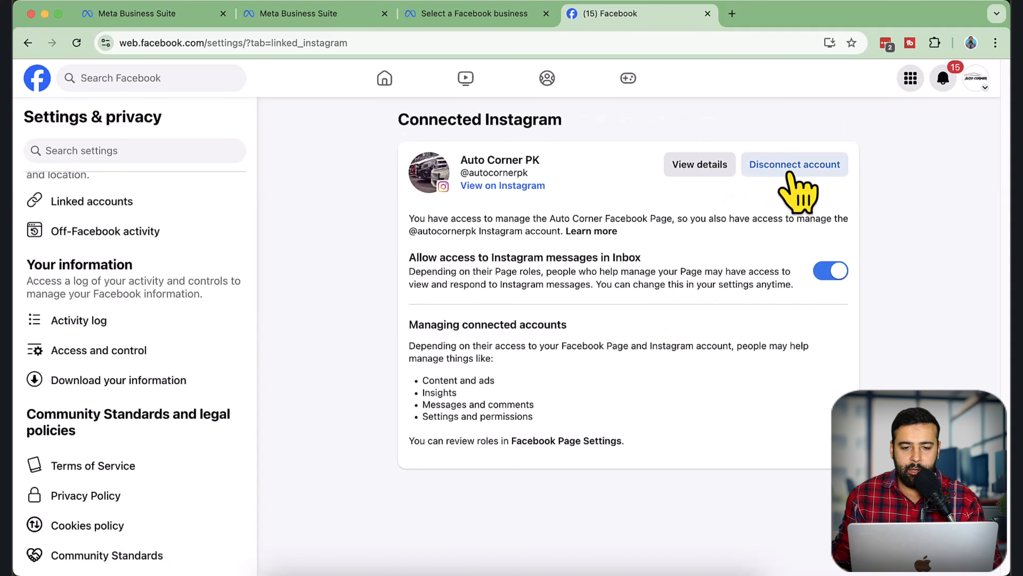
left_click(790, 170)
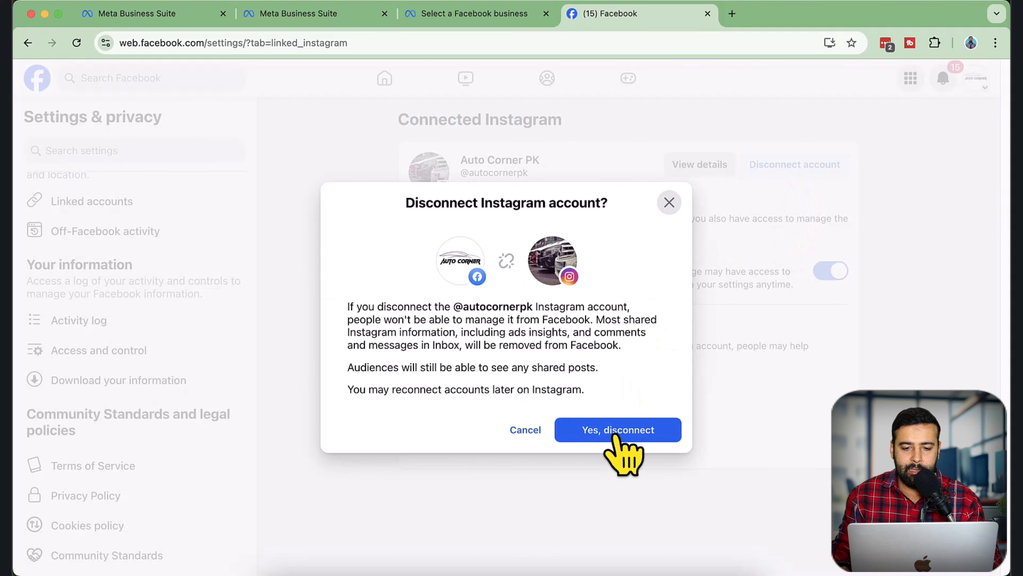
left_click(615, 433)
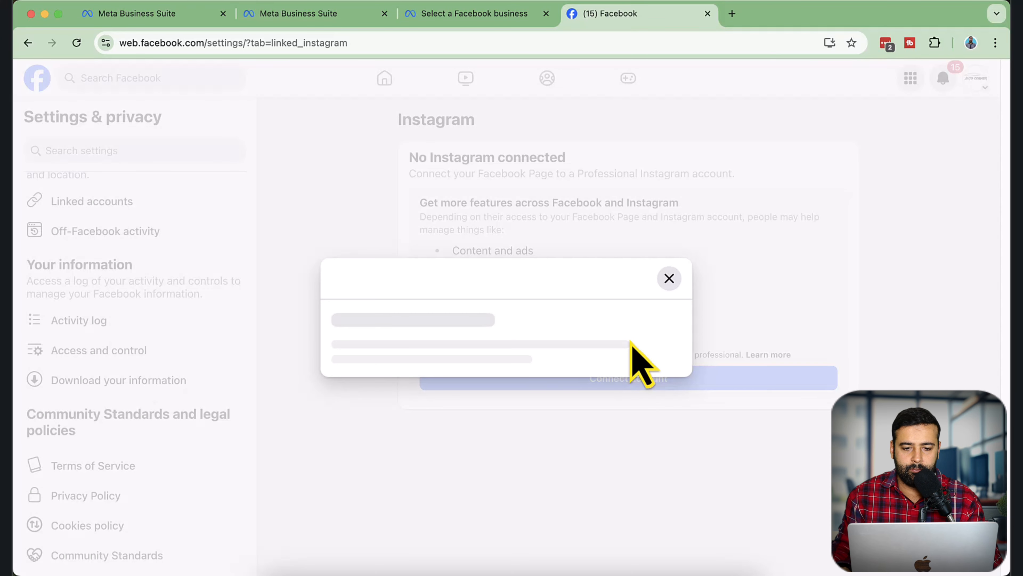
left_click(681, 405)
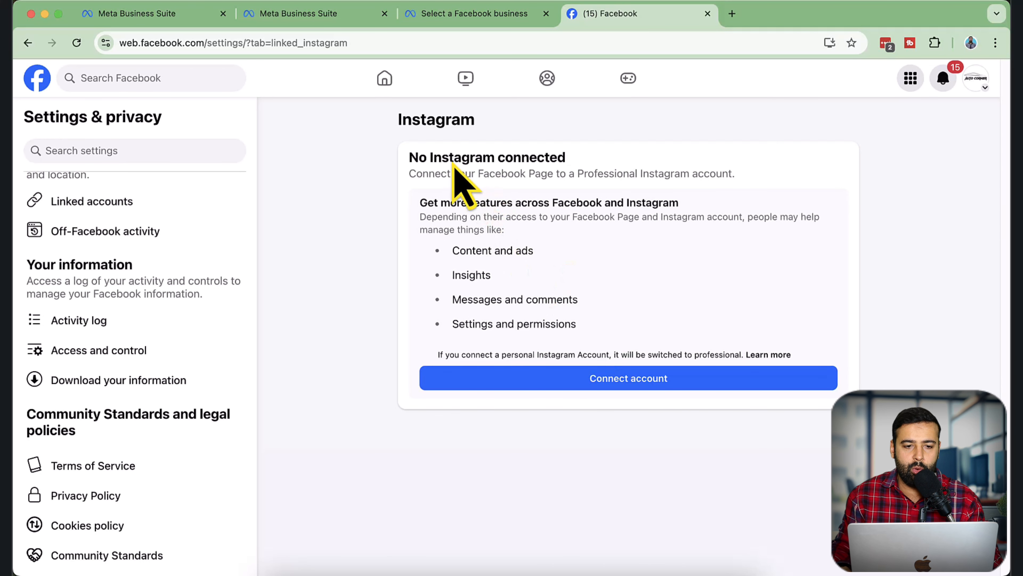
Return to the Websensepro portfolio's Pages settings, dismiss the old notice, and remove the Auto Corner Page from the portfolio
left_click(317, 22)
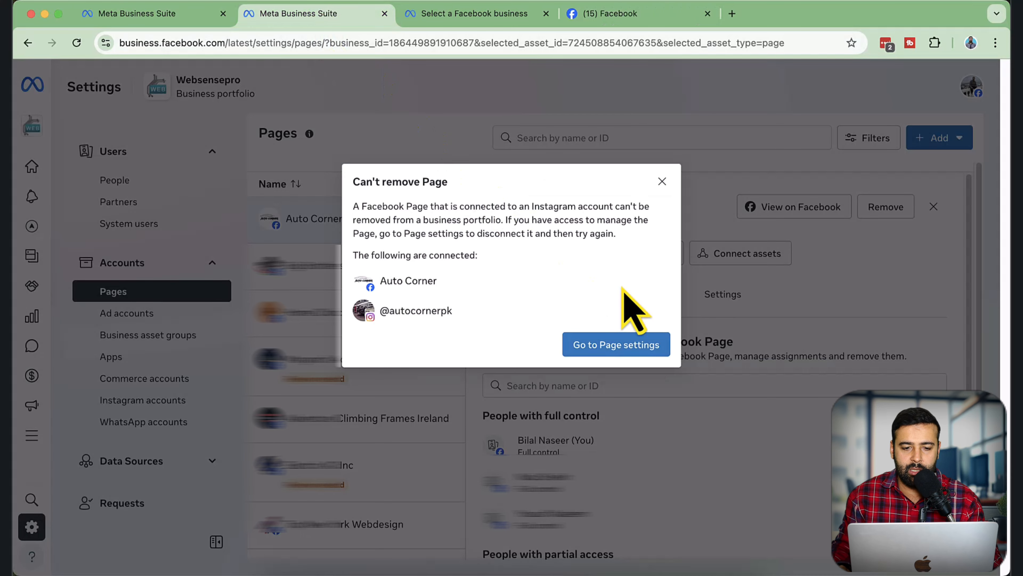
left_click(662, 182)
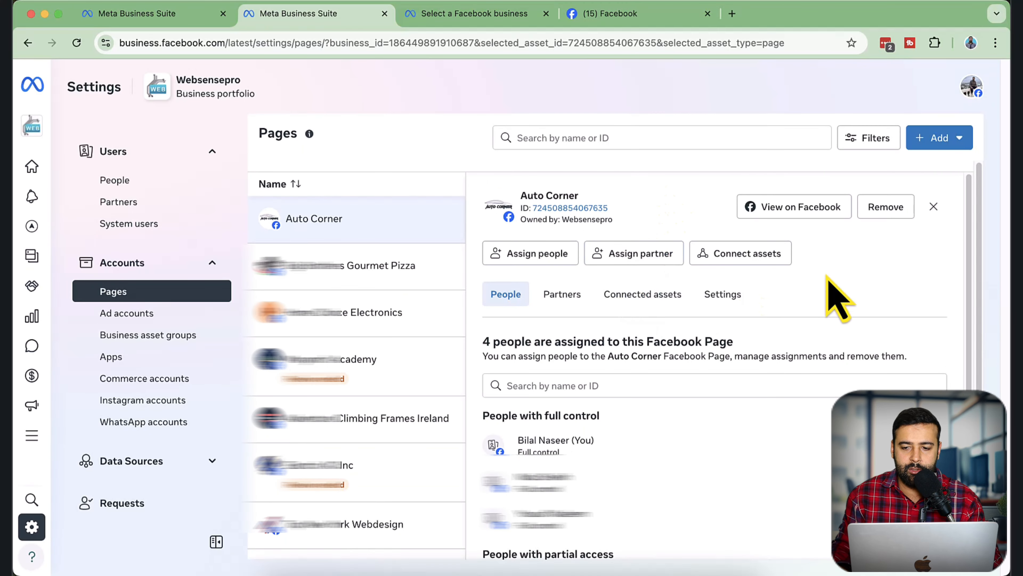
left_click(886, 207)
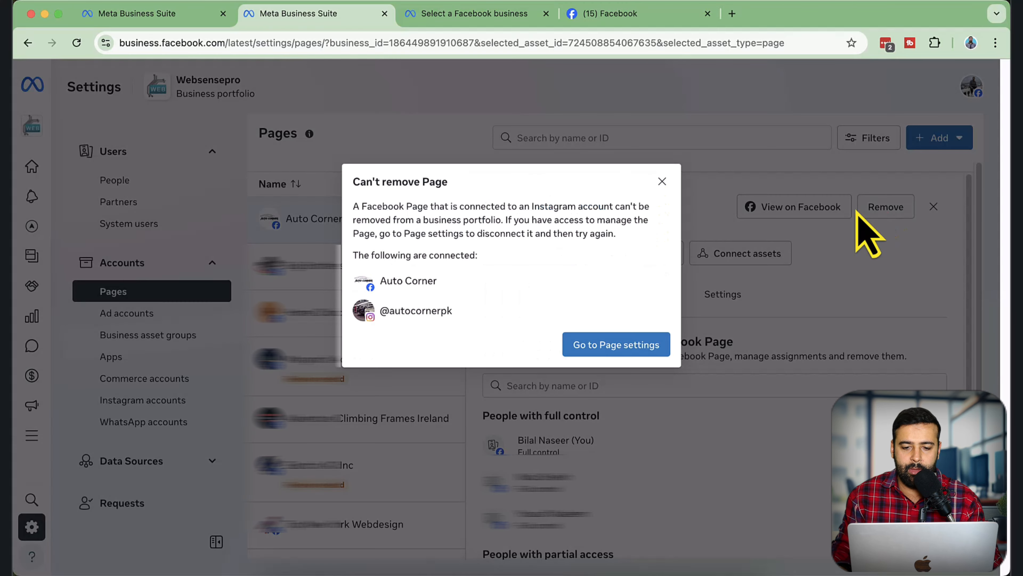
left_click(818, 316)
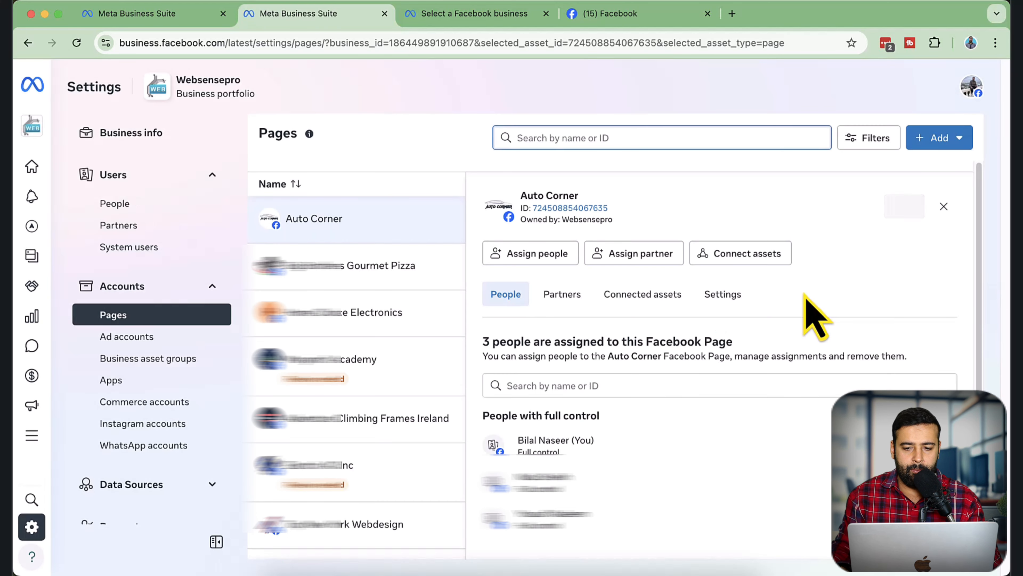
left_click(903, 218)
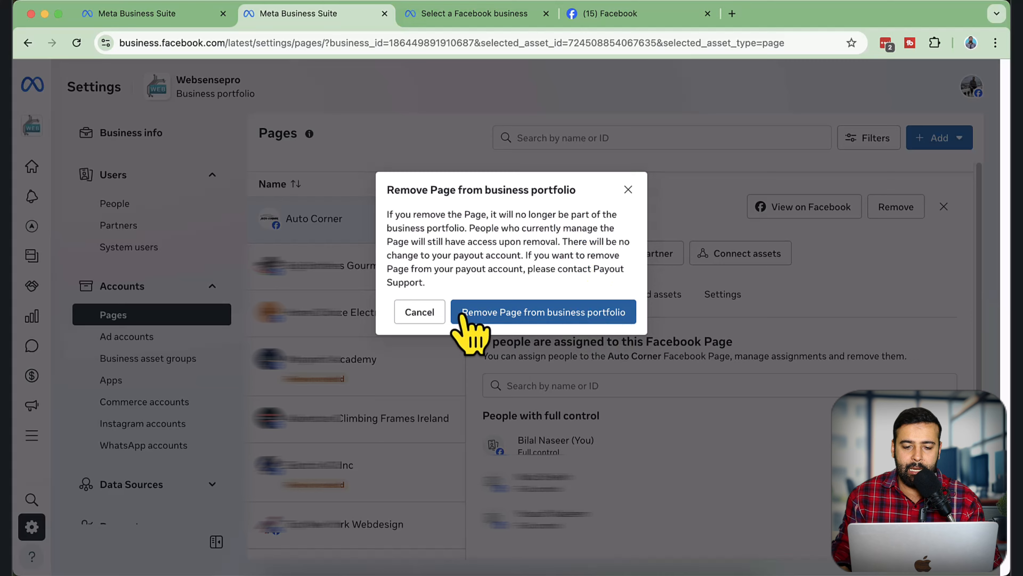
left_click(582, 318)
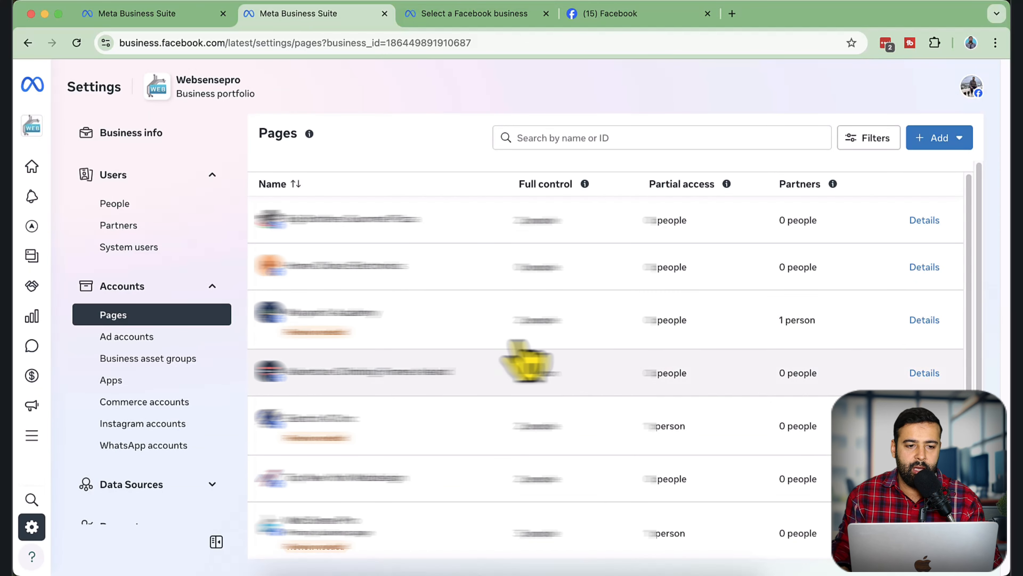
Reload the Auto Corner portfolio's Pages settings and check the Auto Corner Page's ownership and connected assets
left_click(184, 16)
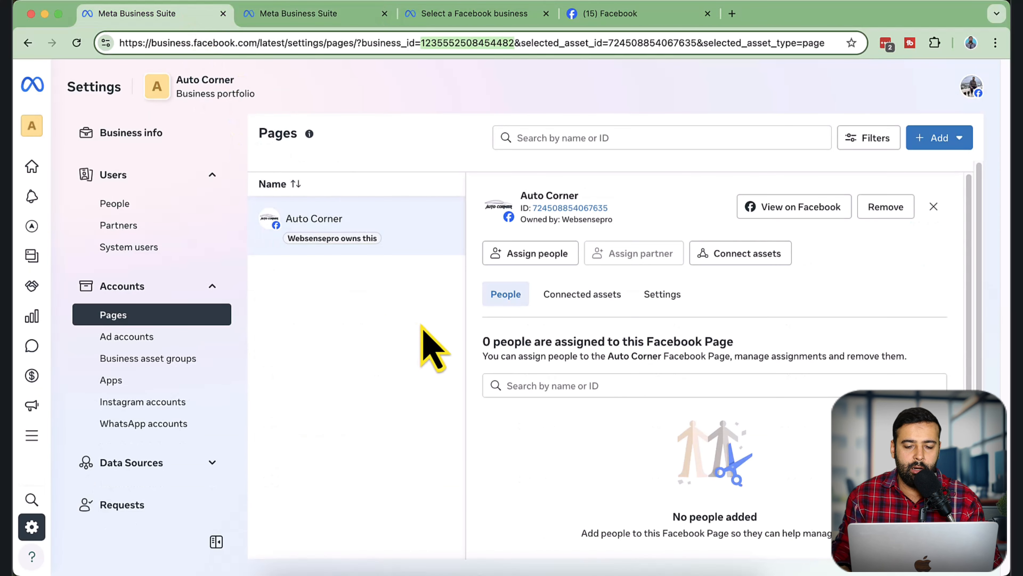
key("Return")
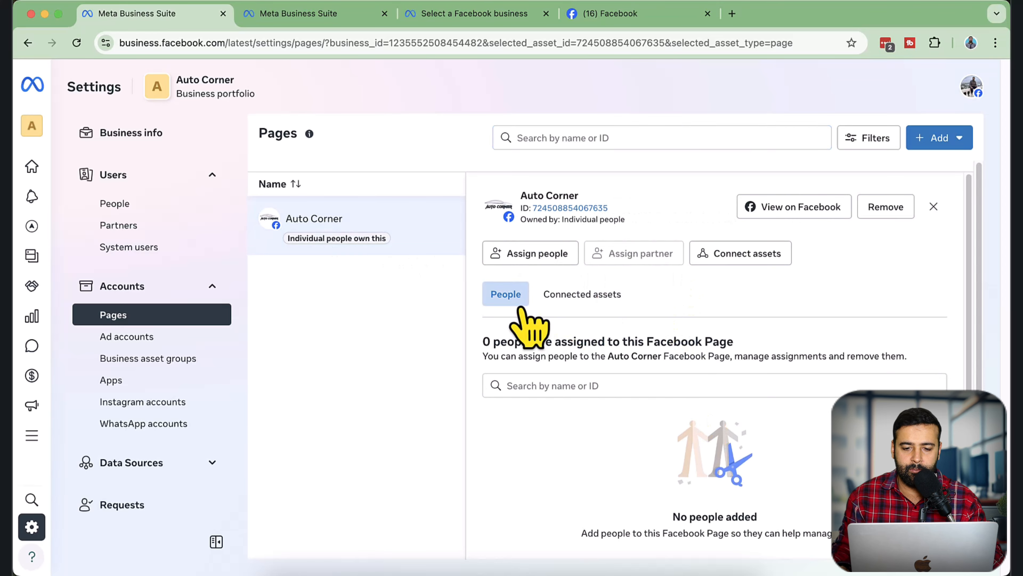
left_click(576, 294)
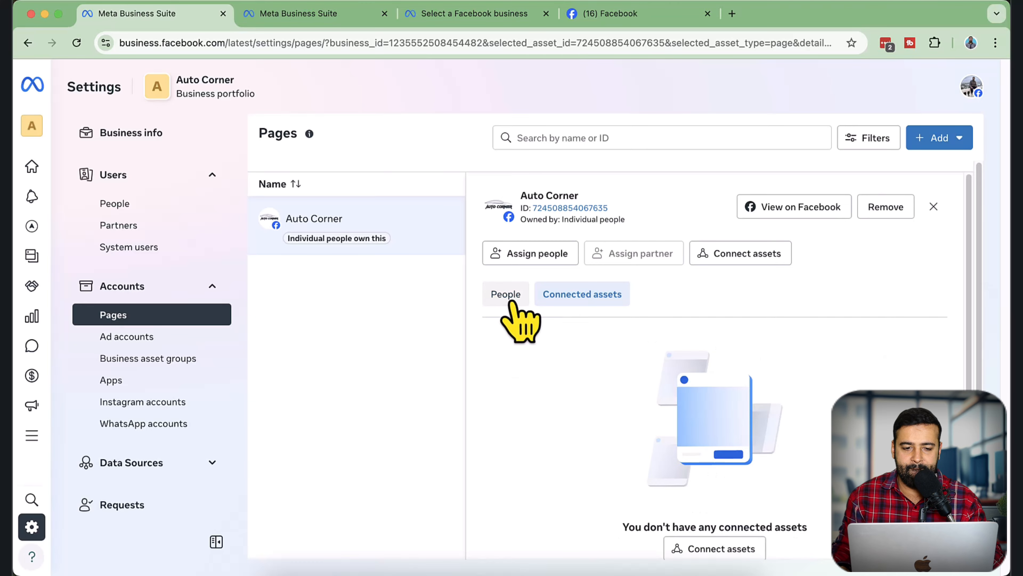